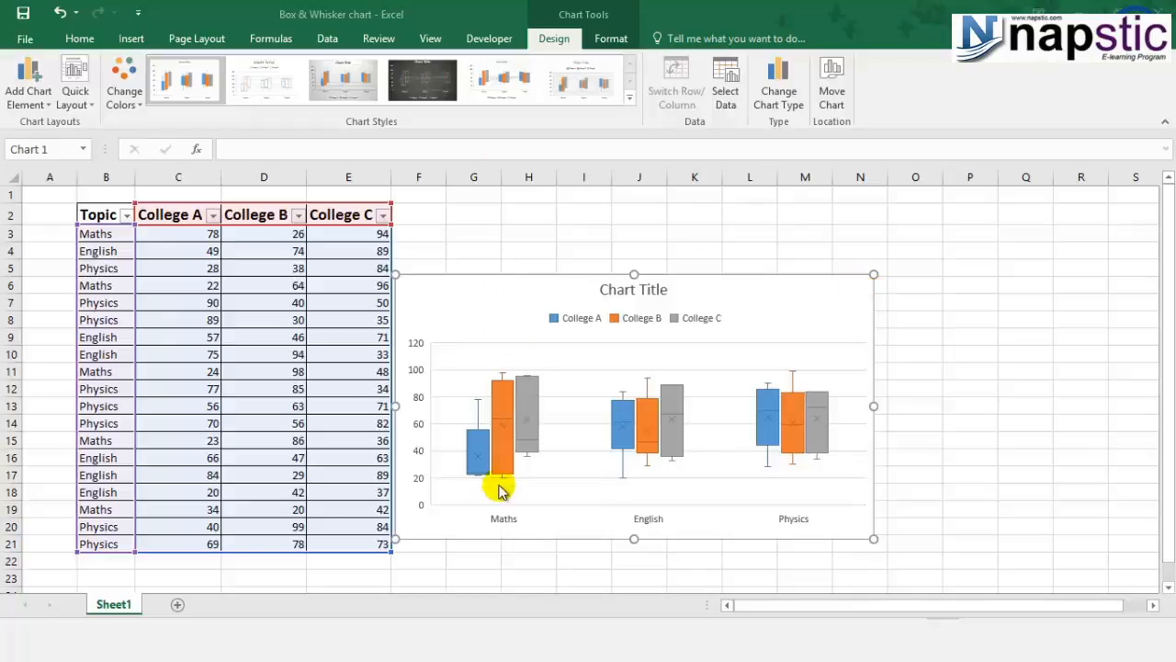
Step: Select the existing box and whisker chart and delete it
left_click(483, 423)
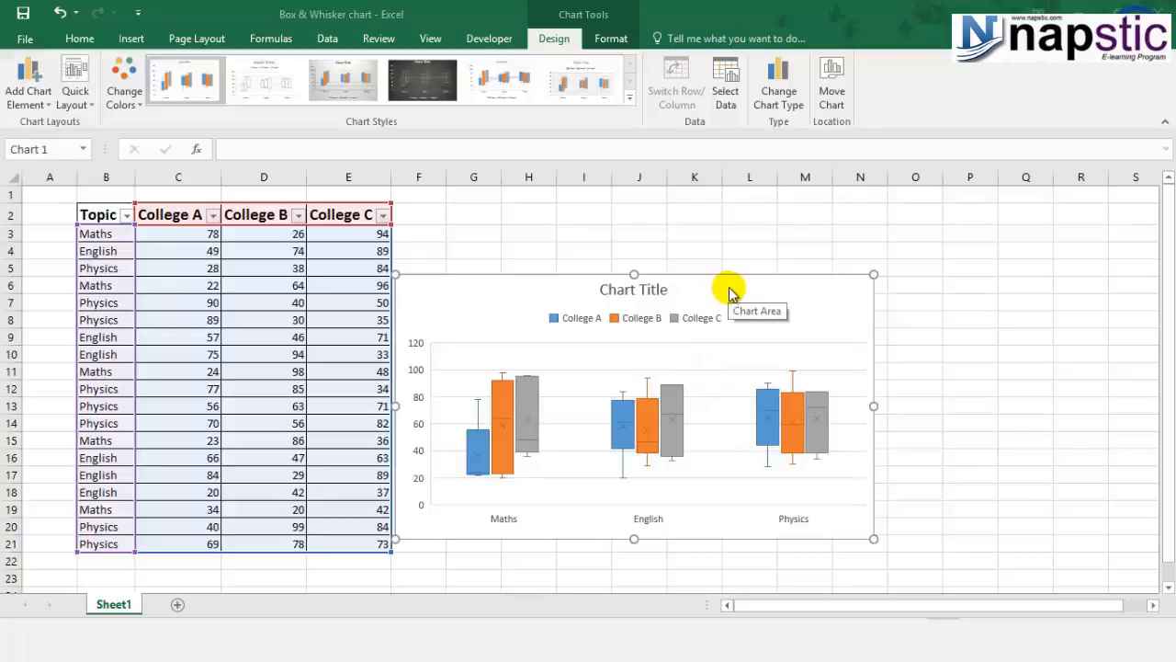
left_click(814, 348)
left_click(804, 317)
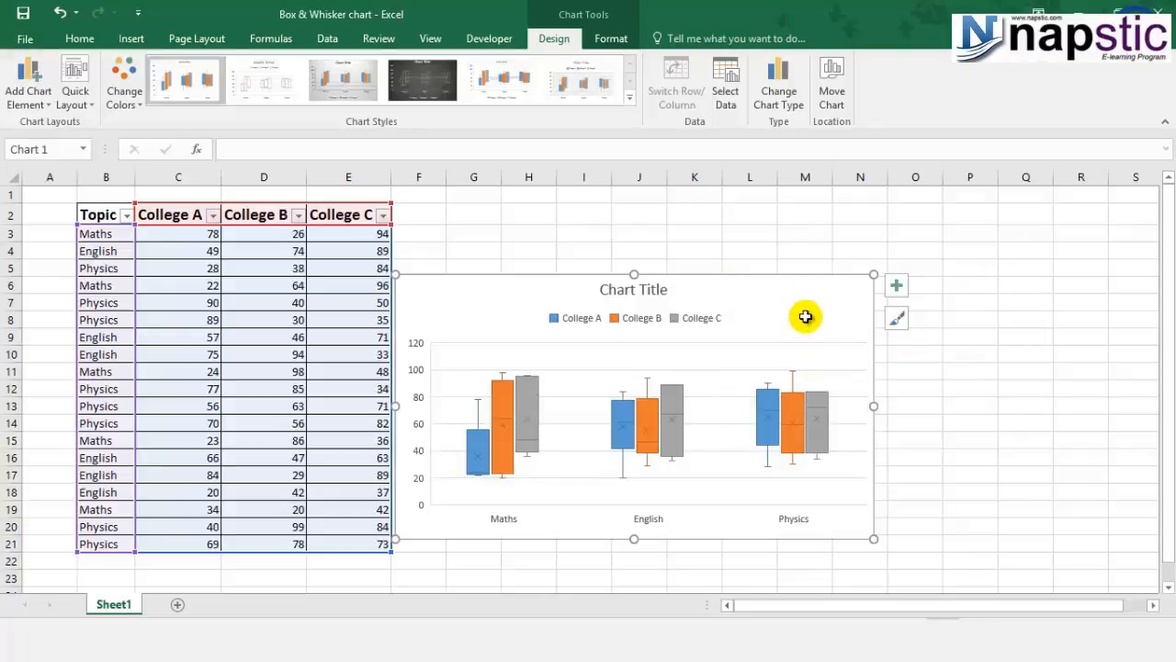
key("Delete")
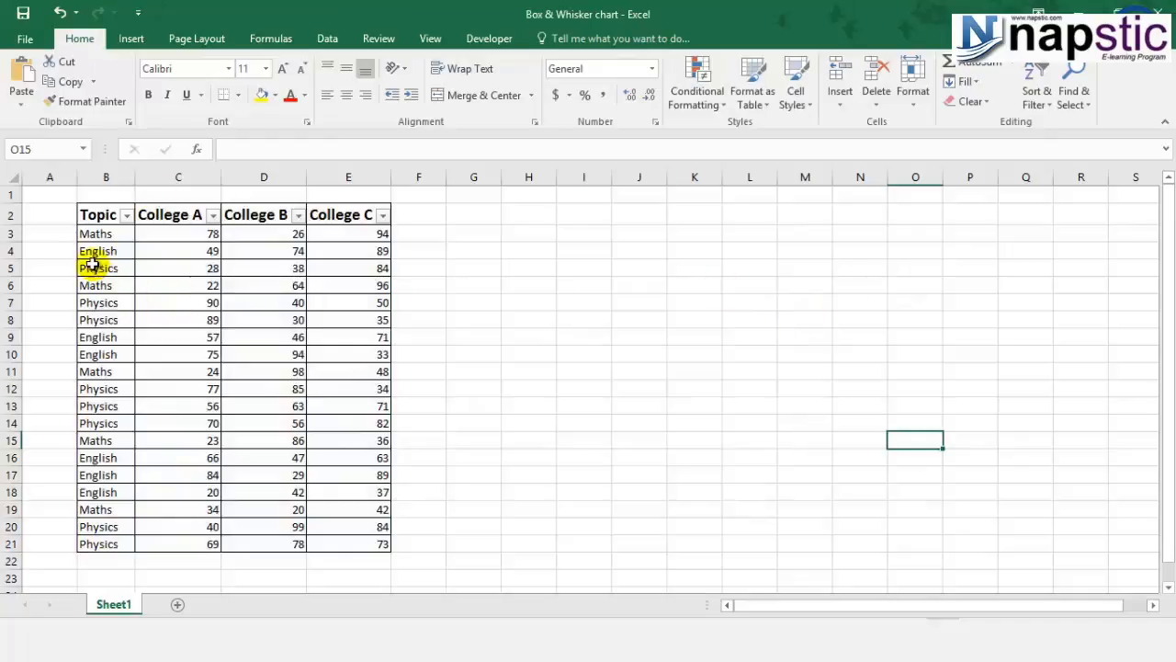
left_click(104, 222)
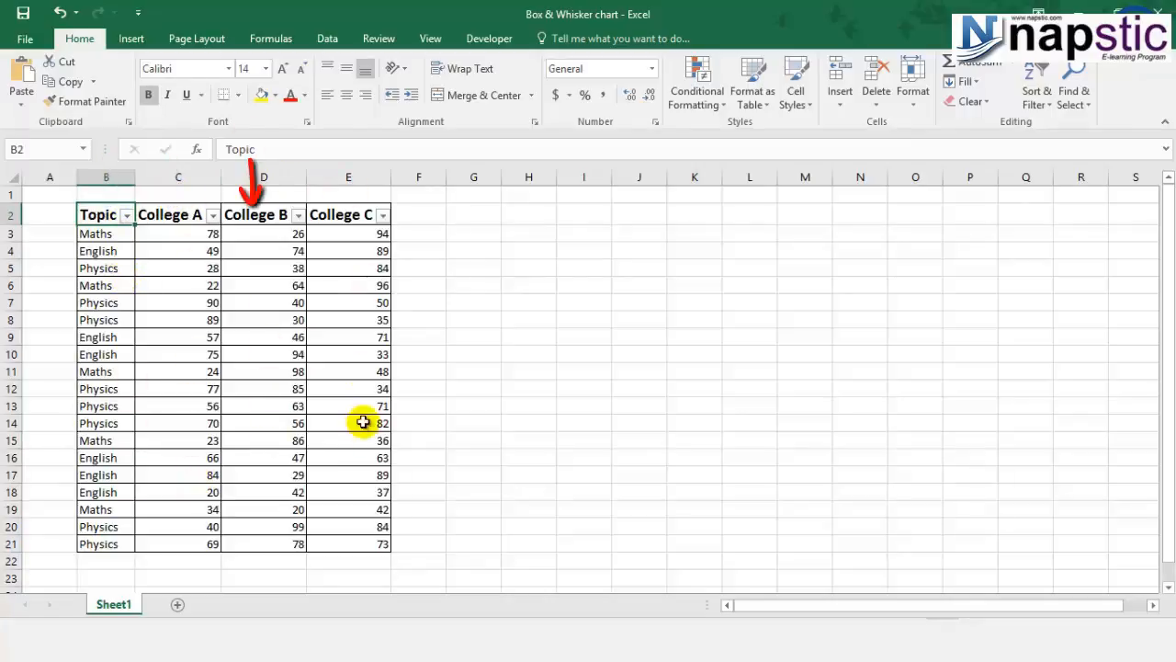
left_click(165, 266)
left_click(167, 250)
left_click(172, 232)
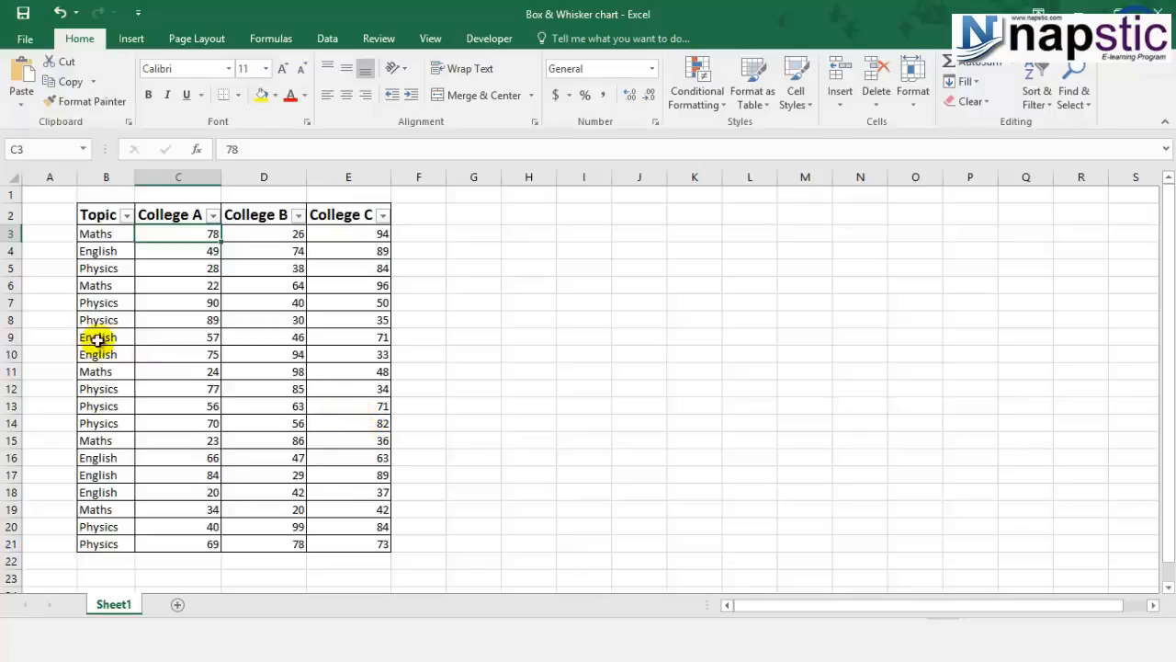
Step: Select the table range B2:E21 and insert a Box and Whisker chart from all chart types
left_click_drag(99, 217, 372, 544)
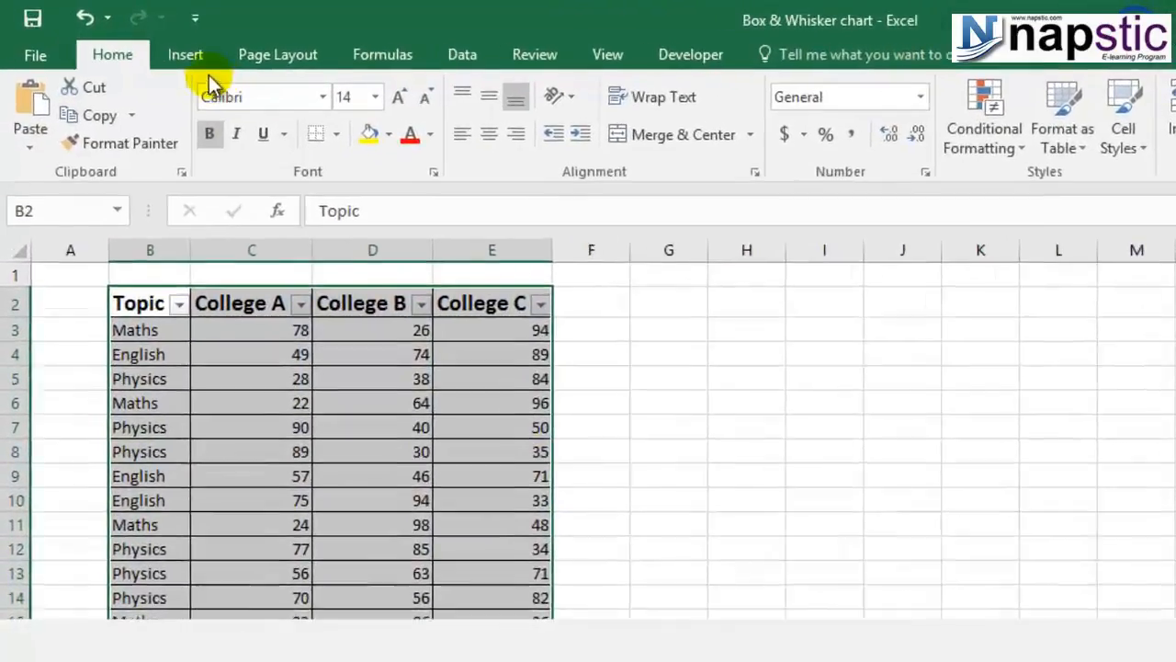
left_click(132, 38)
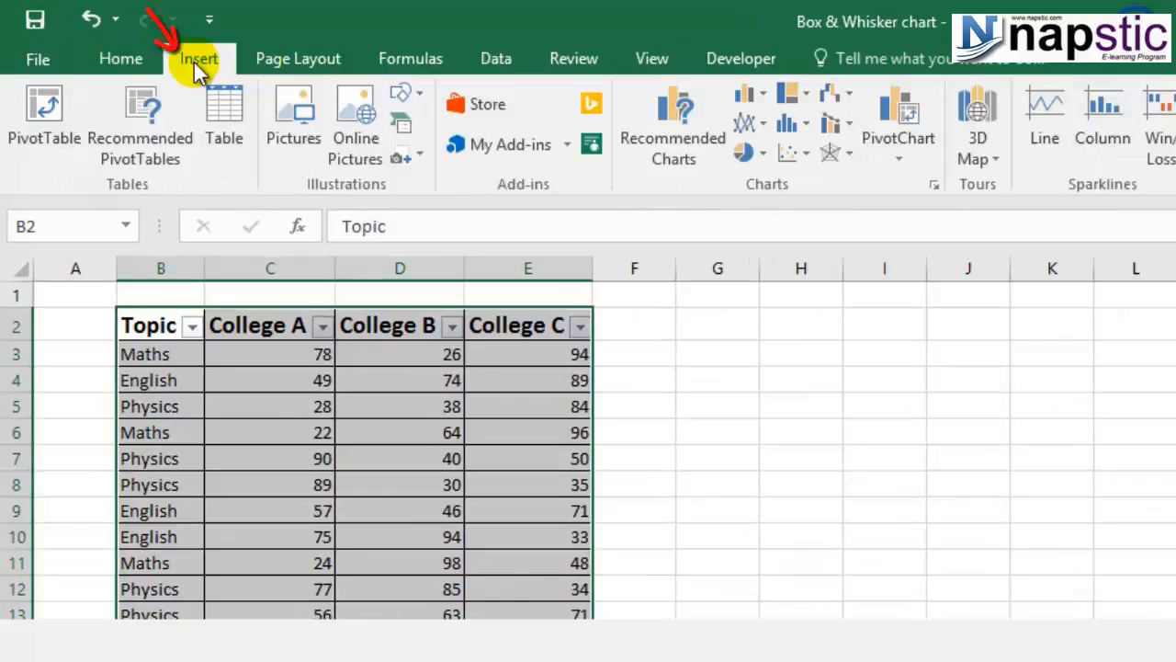
left_click(649, 152)
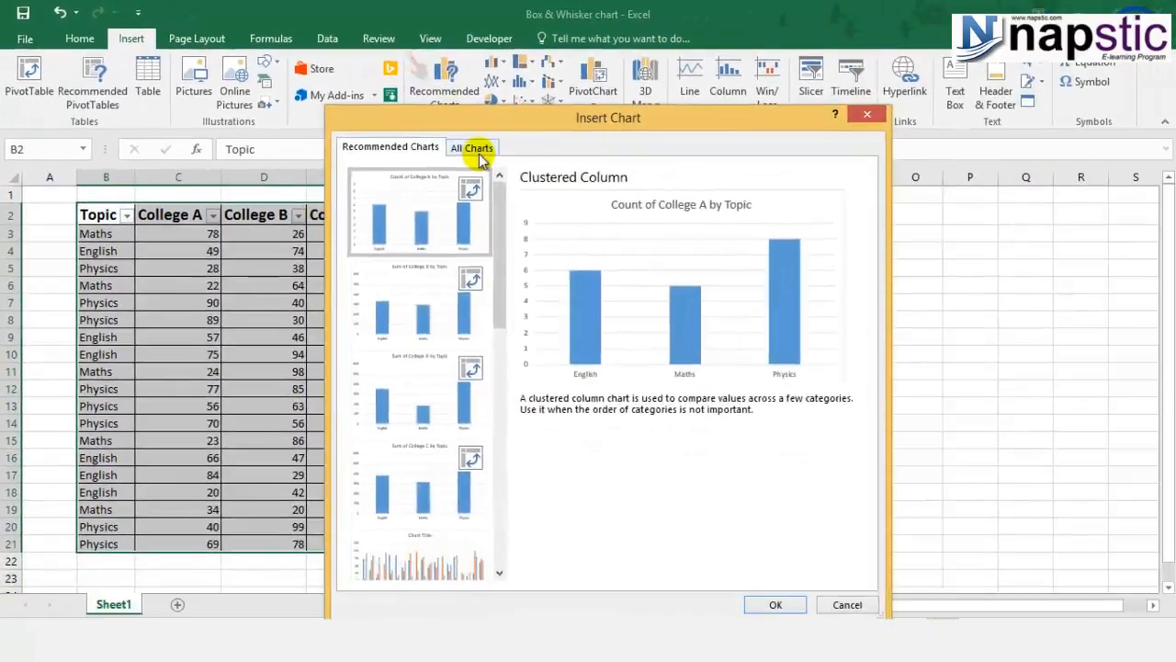
left_click(474, 148)
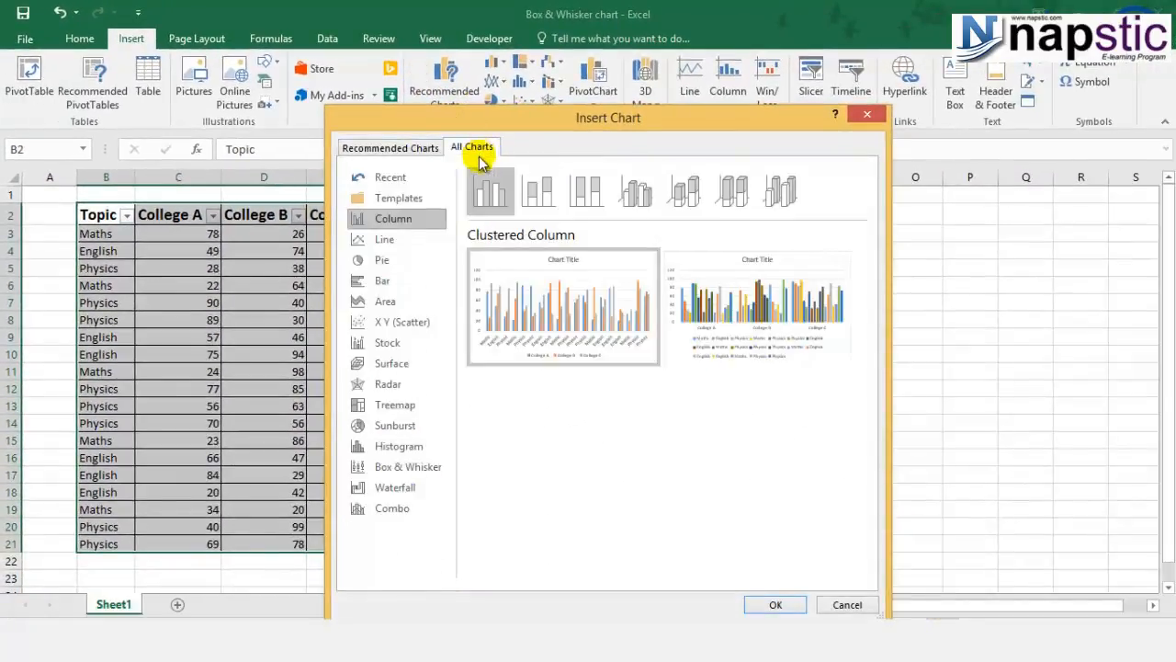
left_click(418, 467)
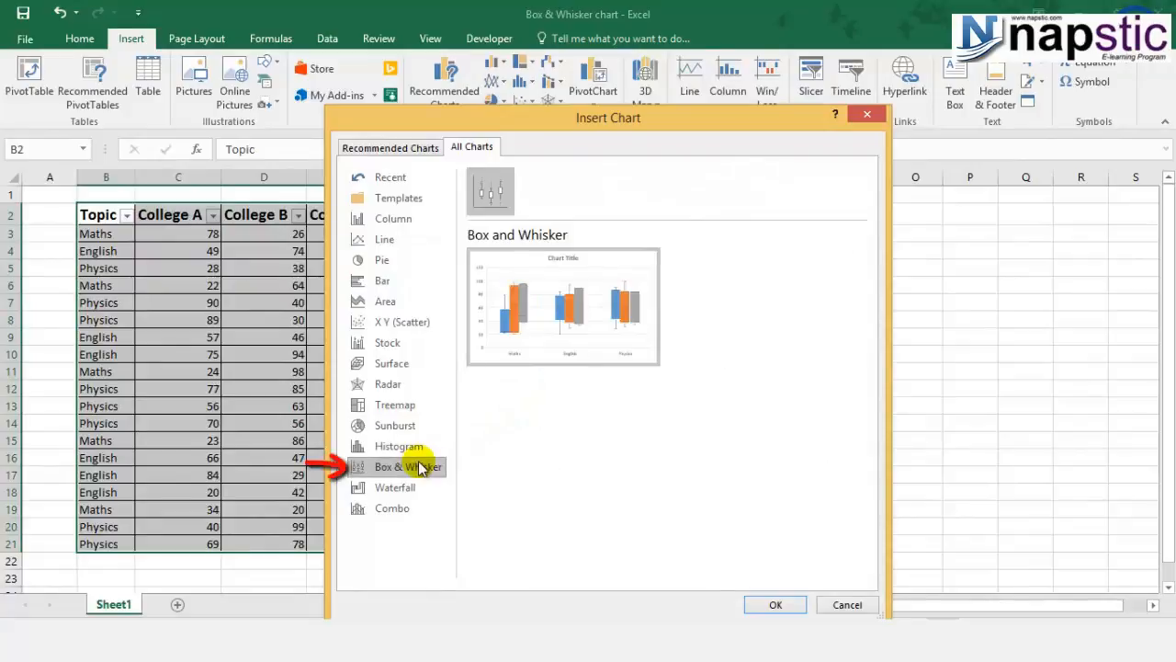
left_click(799, 604)
Step: Enlarge the new chart and move it up beside the data table
left_click_drag(808, 521, 987, 578)
left_click(899, 308)
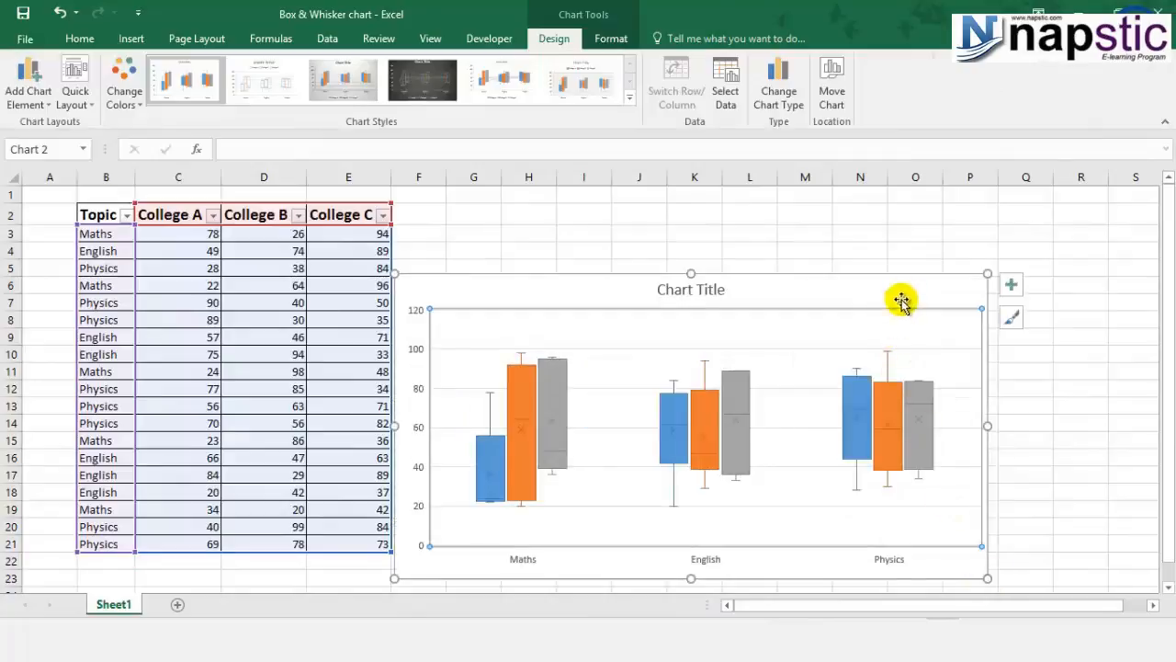
left_click_drag(876, 288, 919, 240)
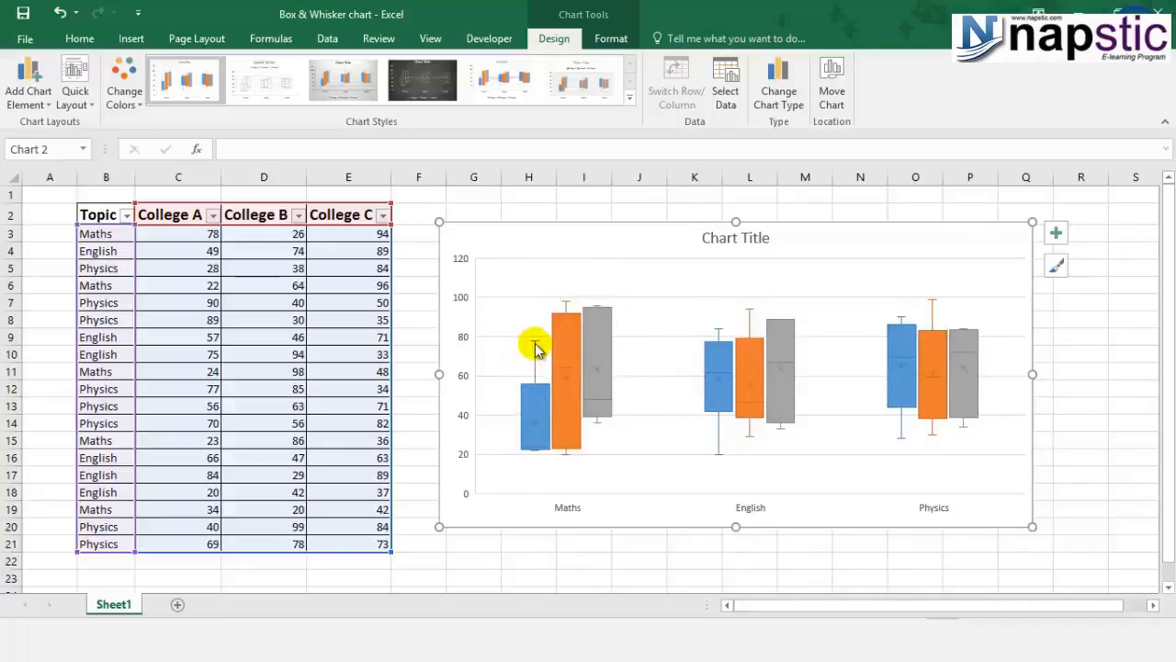
Step: Add a legend to the chart and inspect the College A Maths whisker values
left_click(1056, 237)
left_click(331, 334)
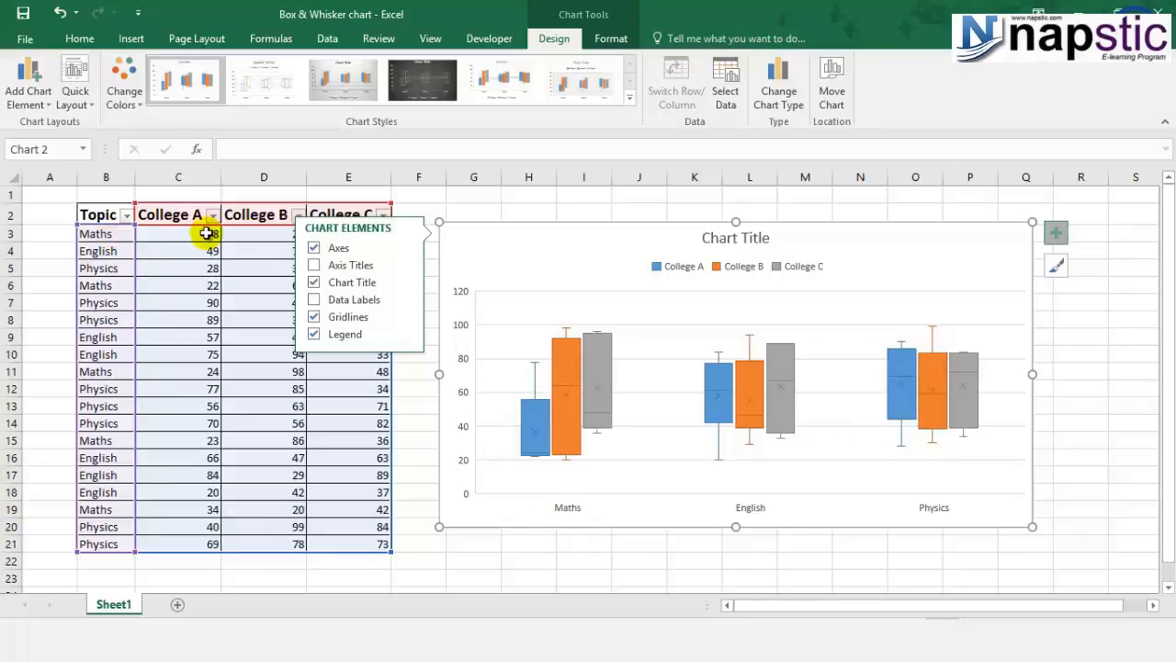
mouse_move(533, 430)
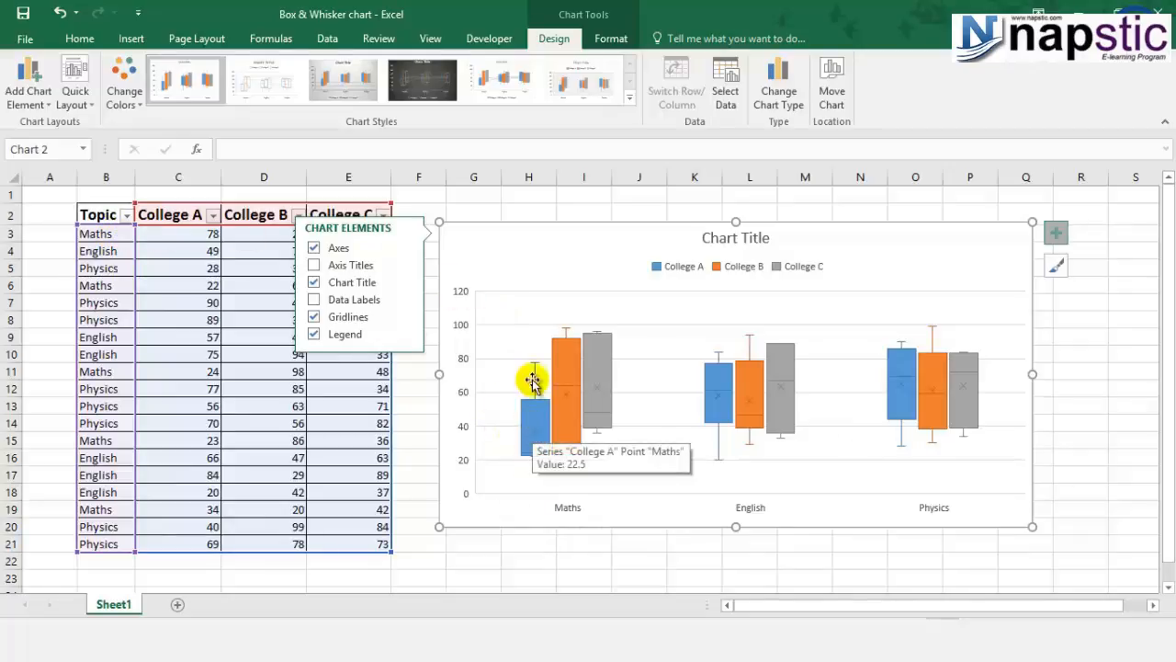
mouse_move(535, 368)
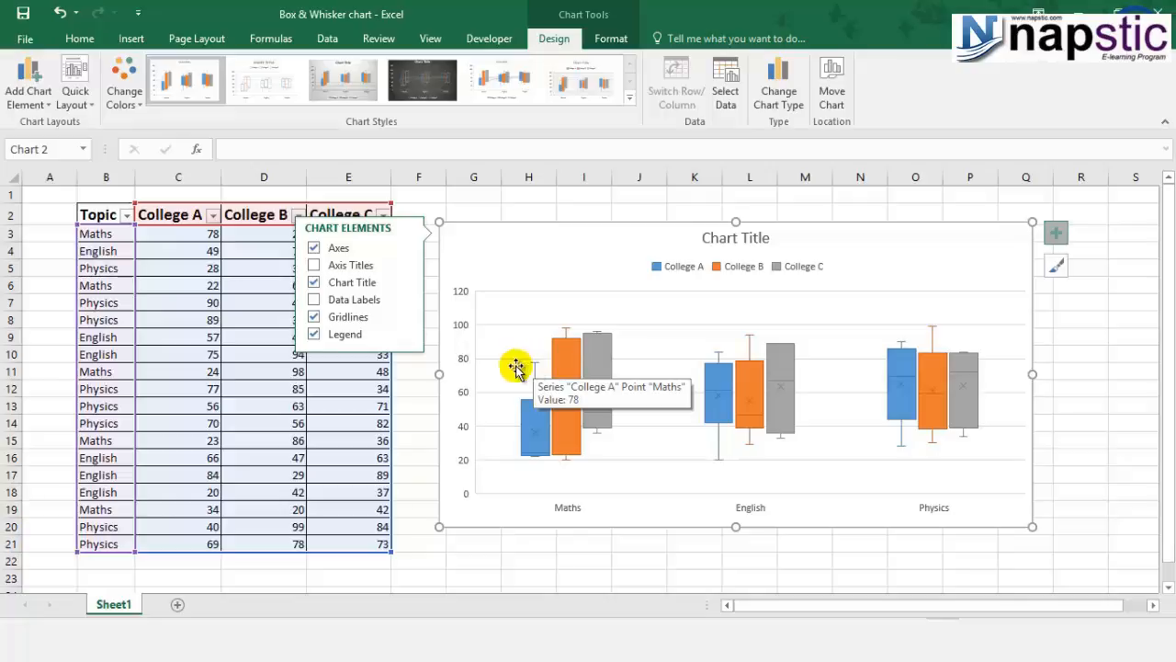
Step: Fill the College A Maths scores in C3, C6, C11, C15 and C19 with yellow
left_click(163, 233)
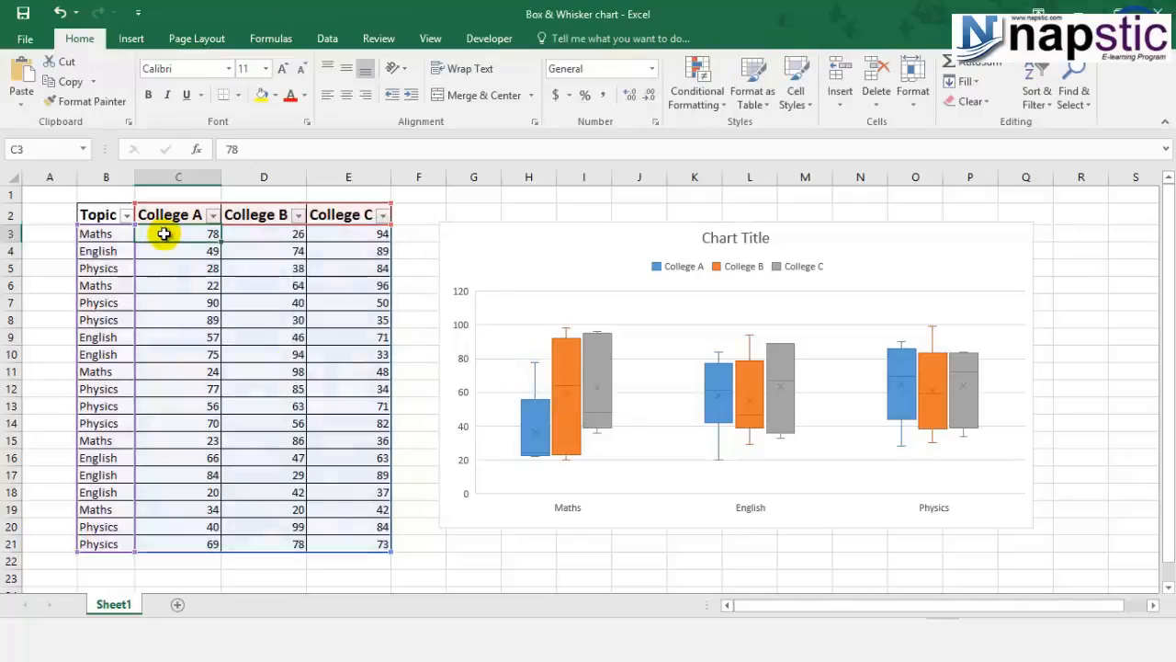
left_click(261, 93)
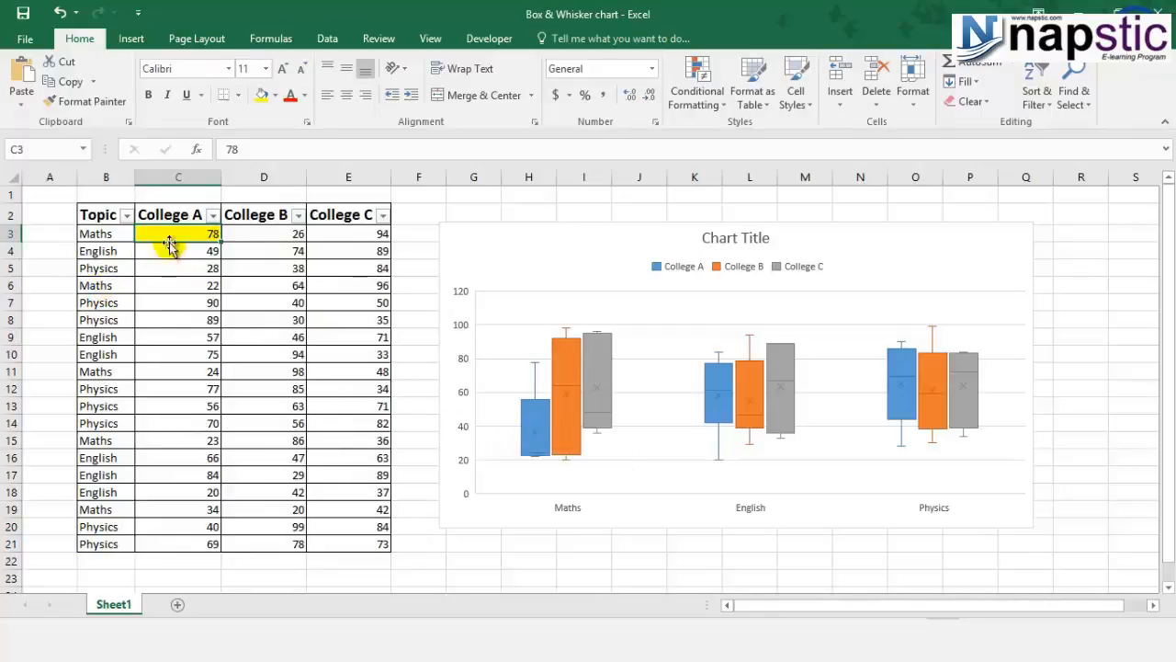
left_click(174, 285)
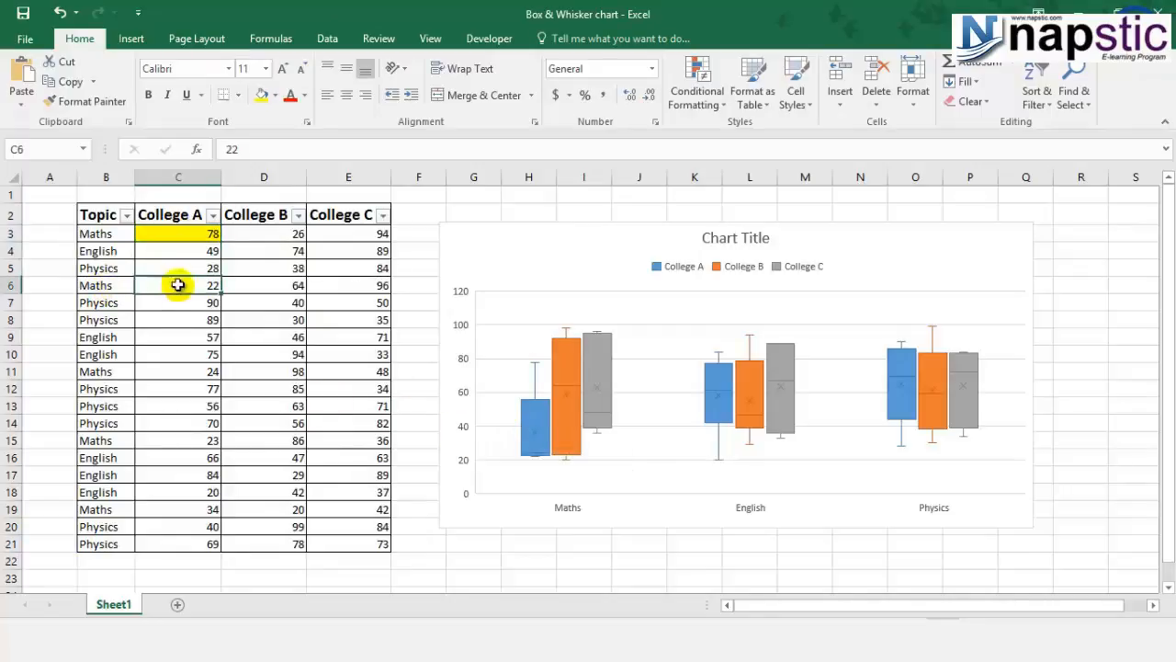
left_click(261, 95)
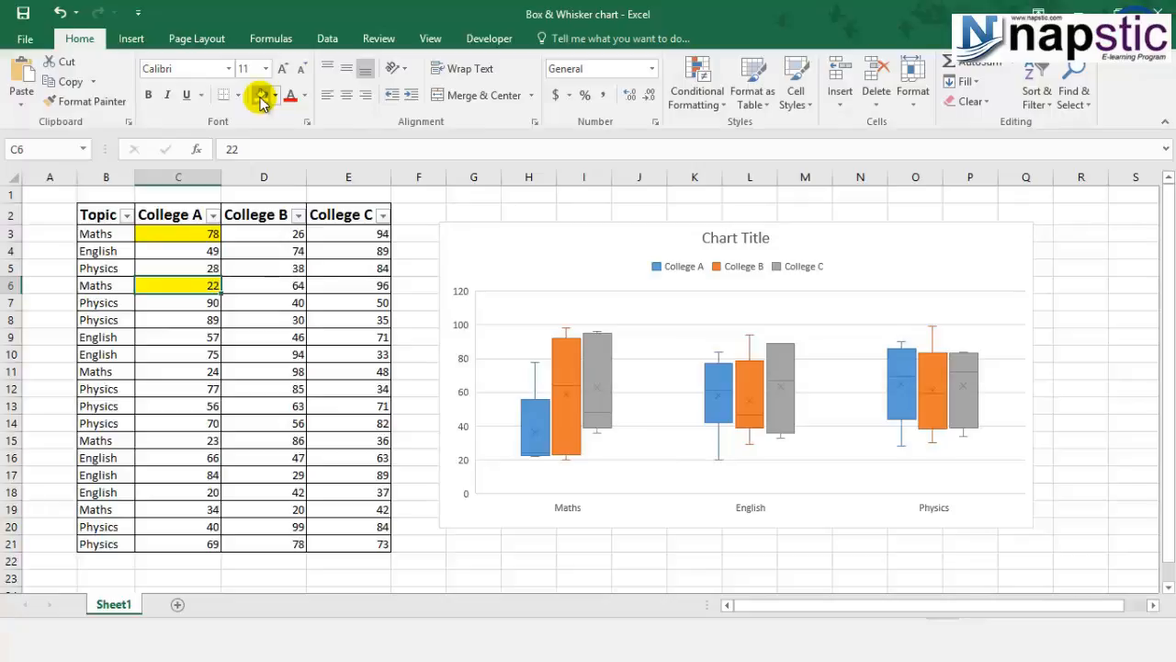
left_click(177, 371, "ctrl")
left_click(177, 440, "ctrl")
left_click(177, 509, "ctrl")
left_click(261, 95)
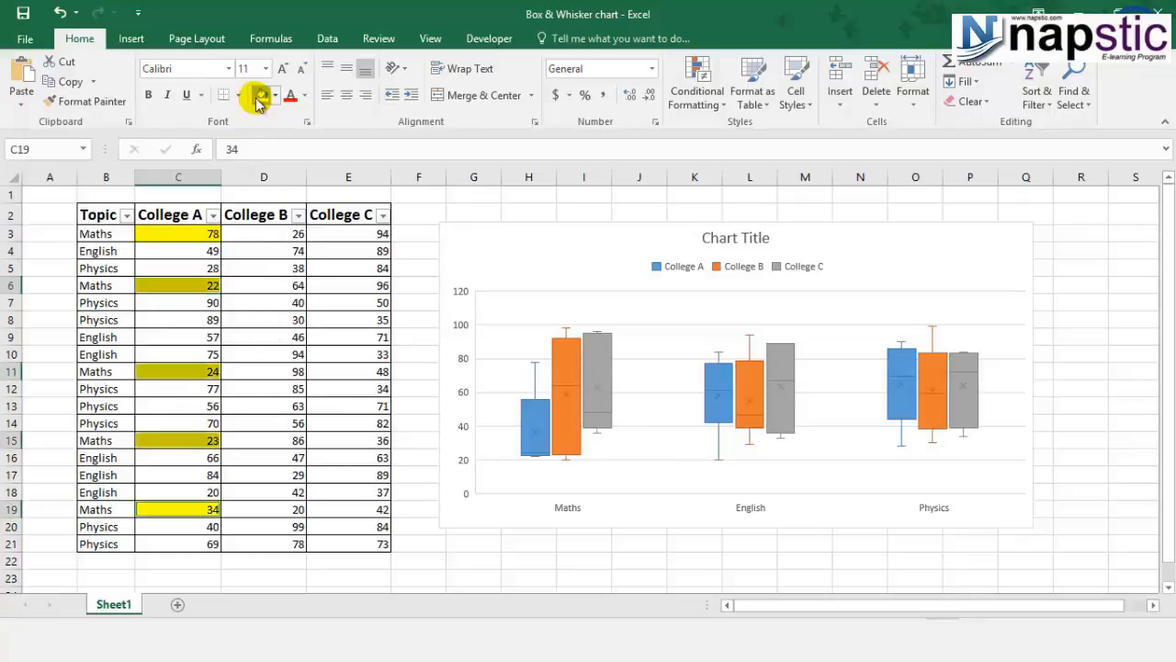
Step: Format the College A data series to show inner points and the mean line
left_click(485, 562)
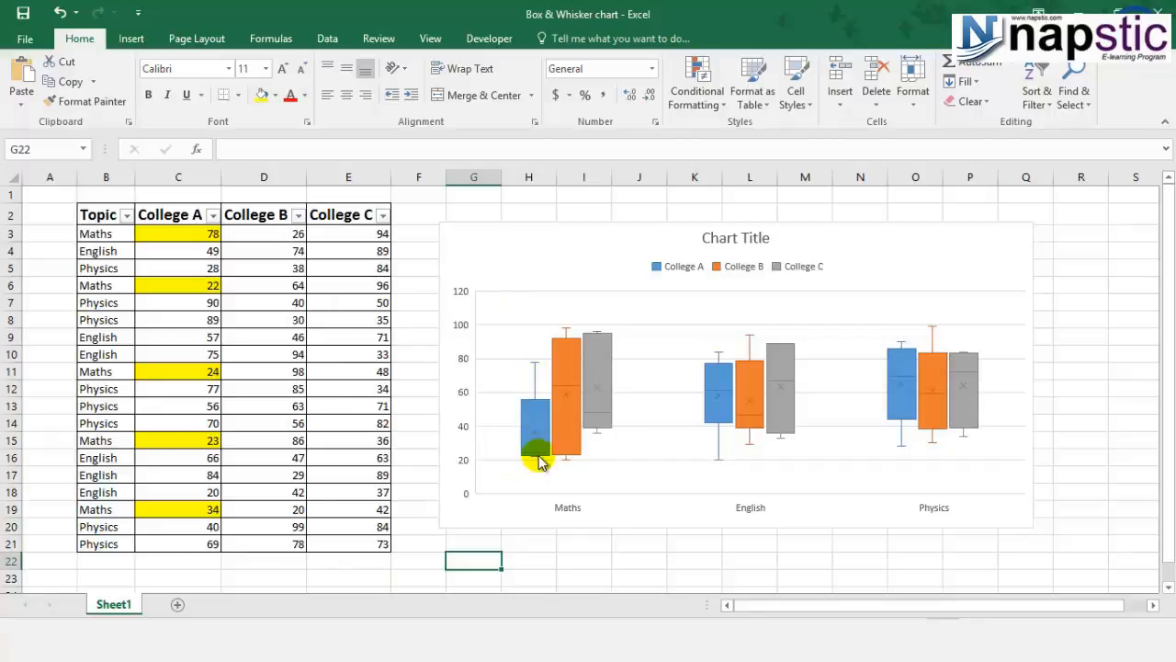
mouse_move(540, 462)
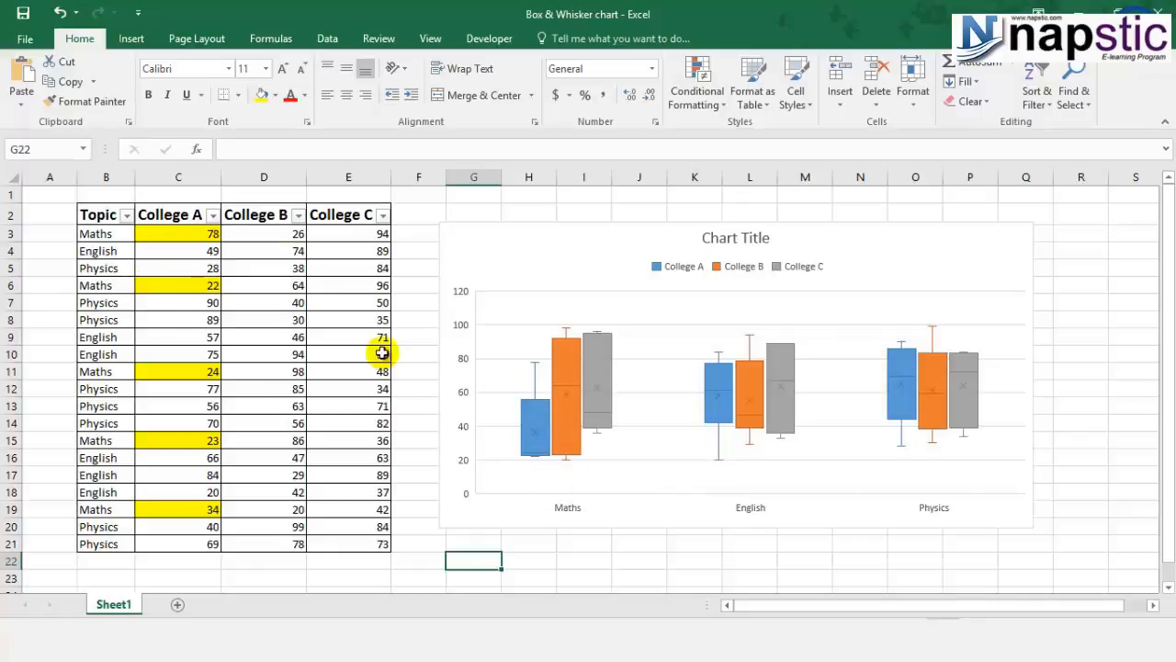
left_click(535, 424)
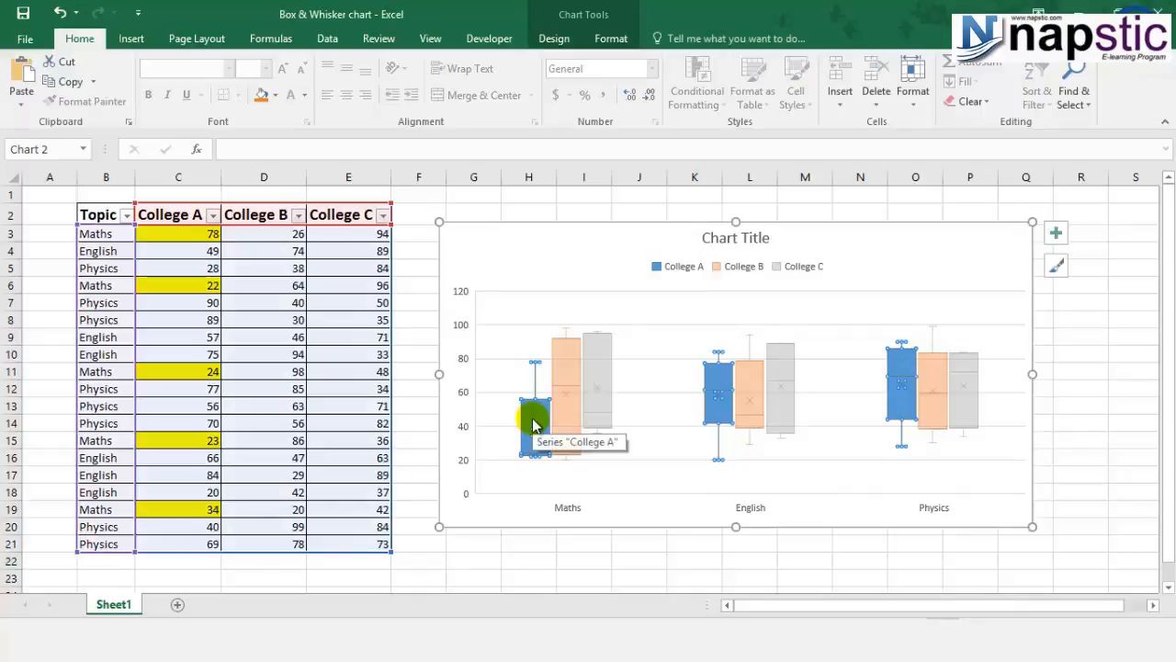
right_click(533, 425)
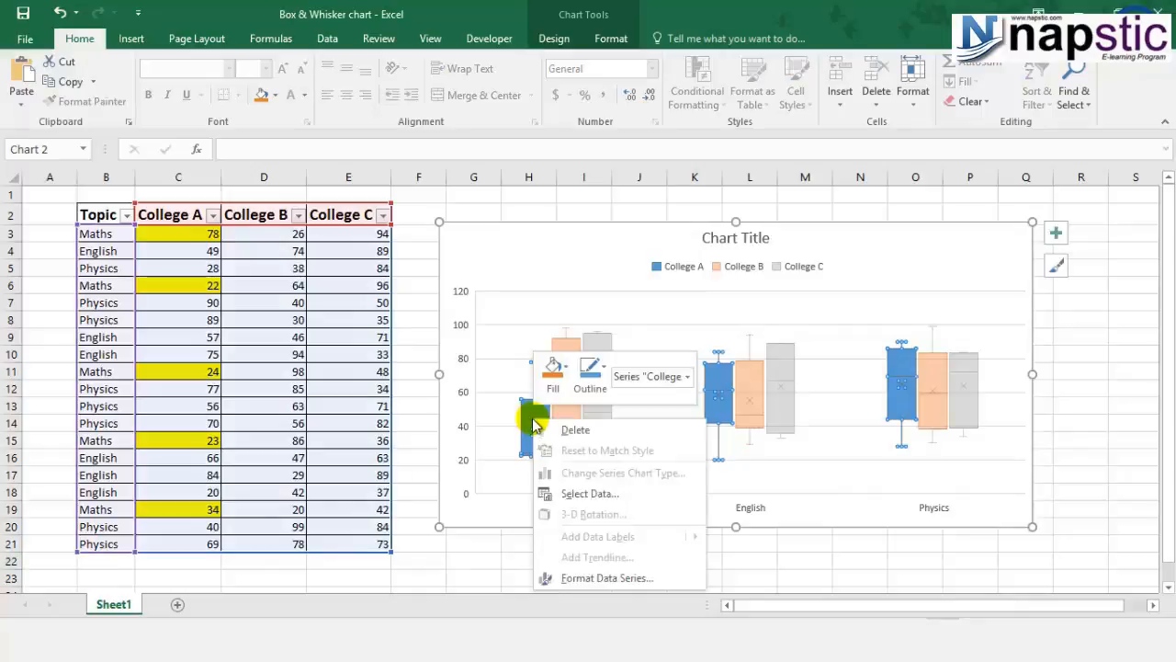
left_click(611, 575)
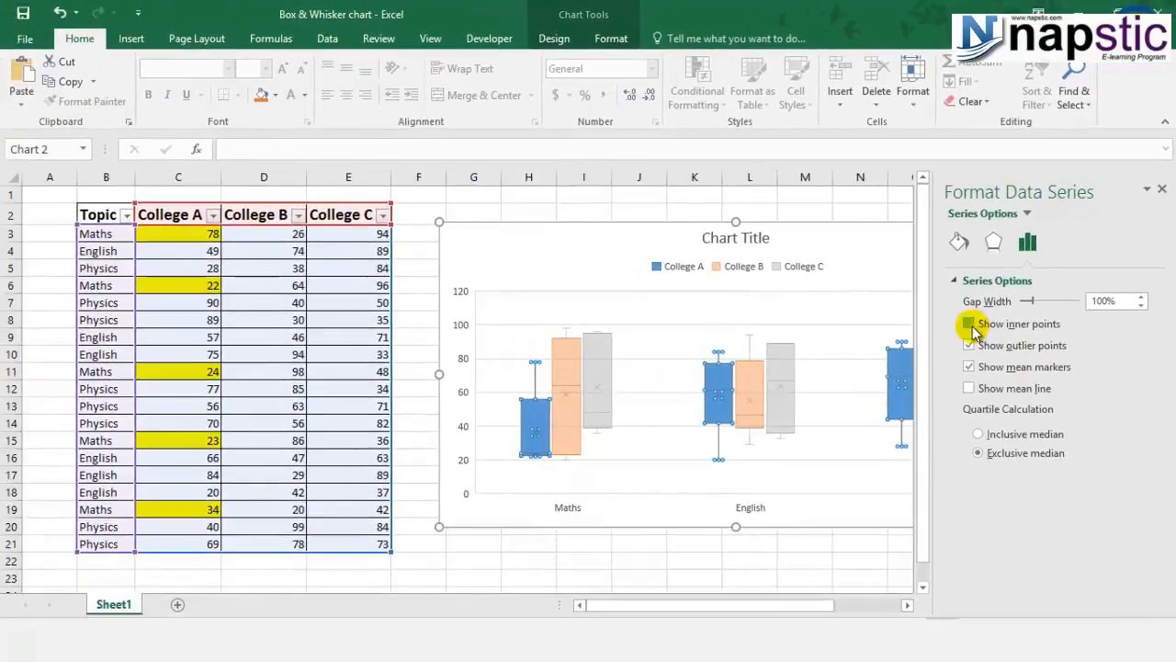
left_click(970, 324)
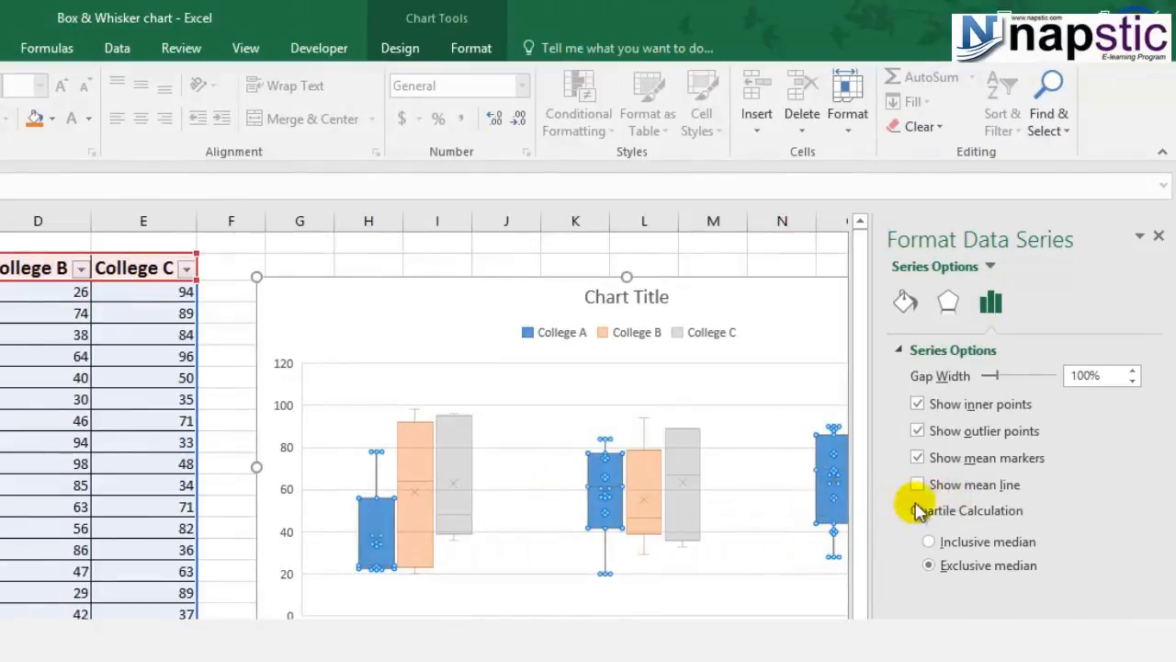
left_click(917, 485)
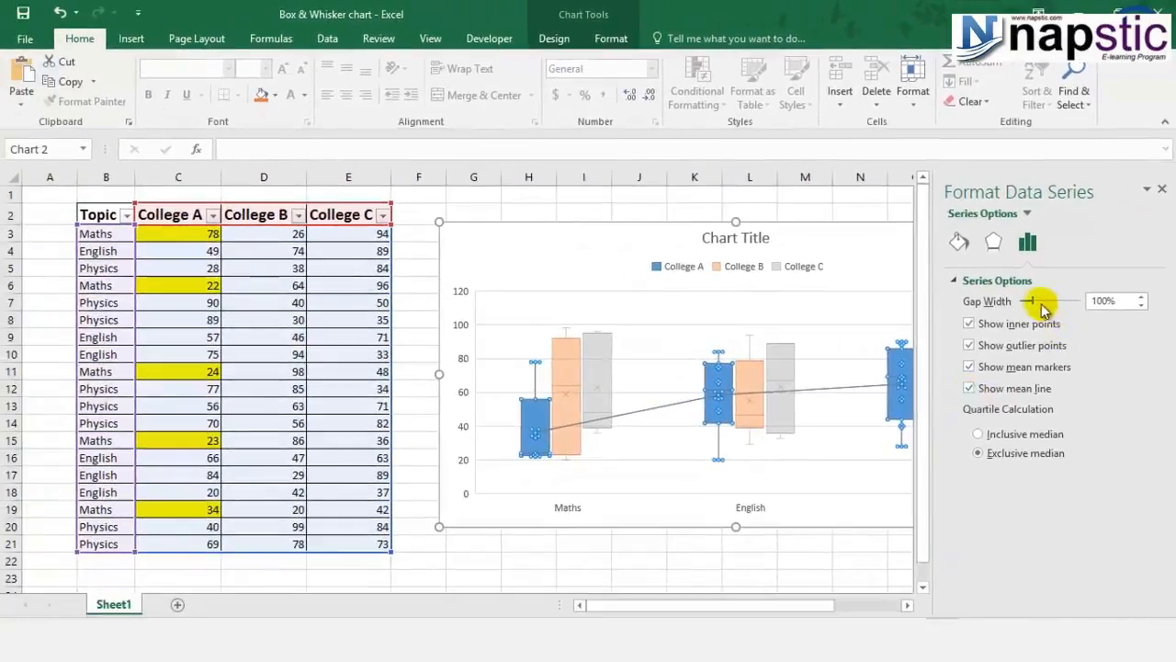
Step: Try changing the College A series gap width, then close the formatting pane
left_click(1041, 303)
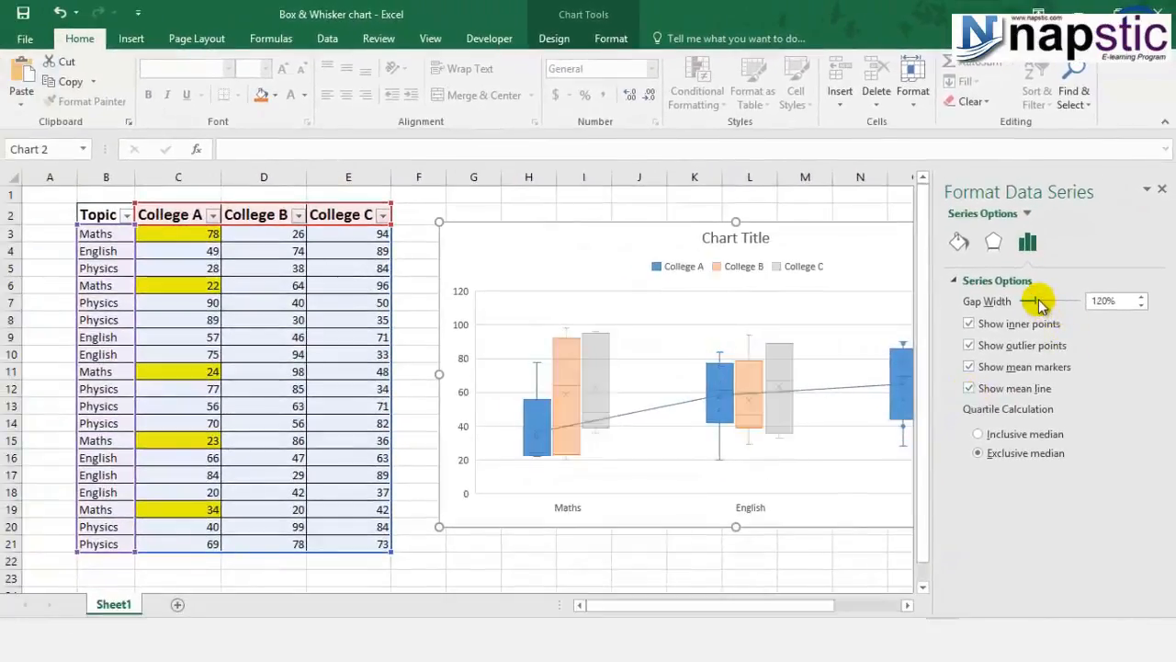
left_click(1039, 303)
left_click(1027, 301)
left_click(1028, 302)
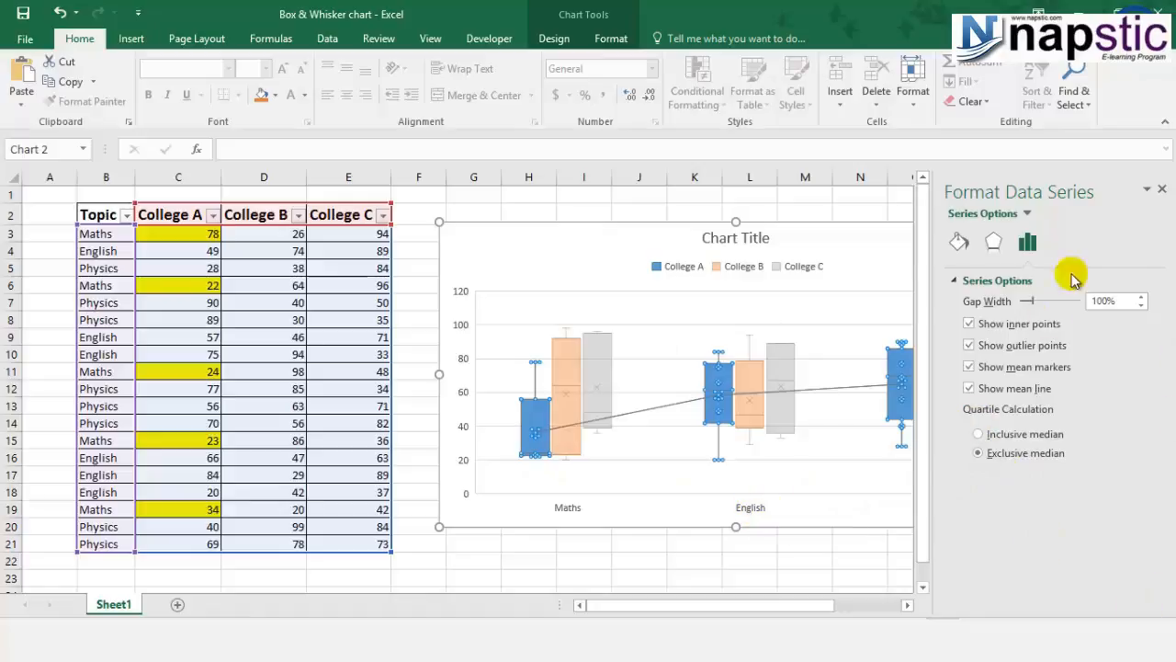
left_click(1161, 188)
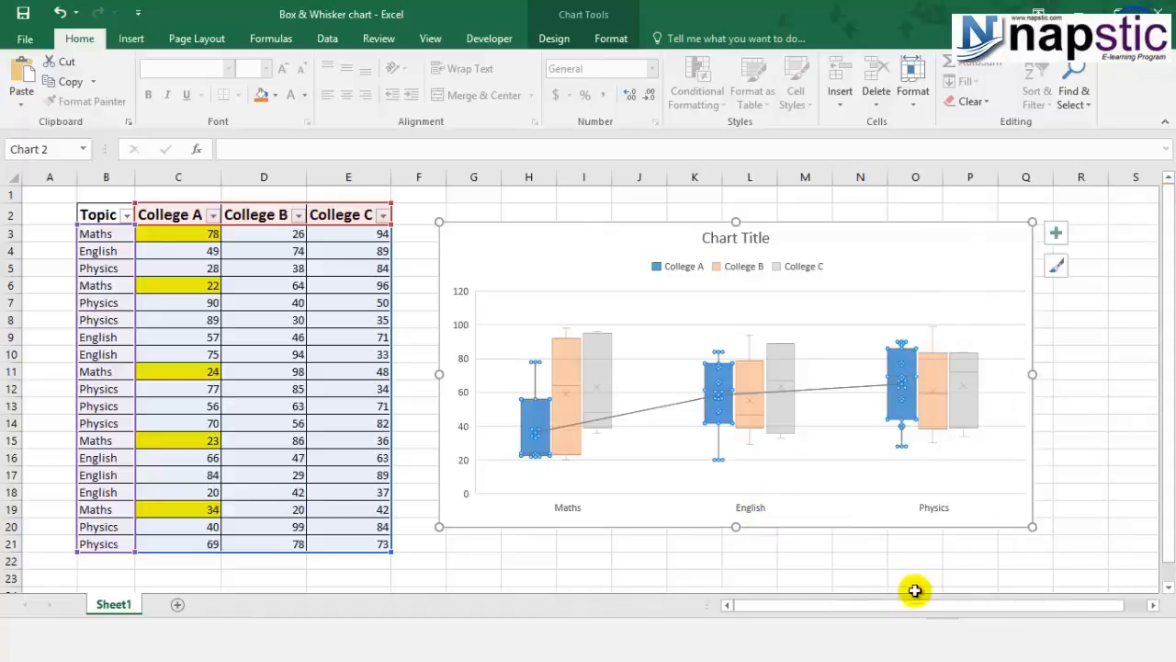
Step: Try adding data labels to the College B series of the chart
left_click(878, 577)
left_click(750, 395)
left_click(1056, 233)
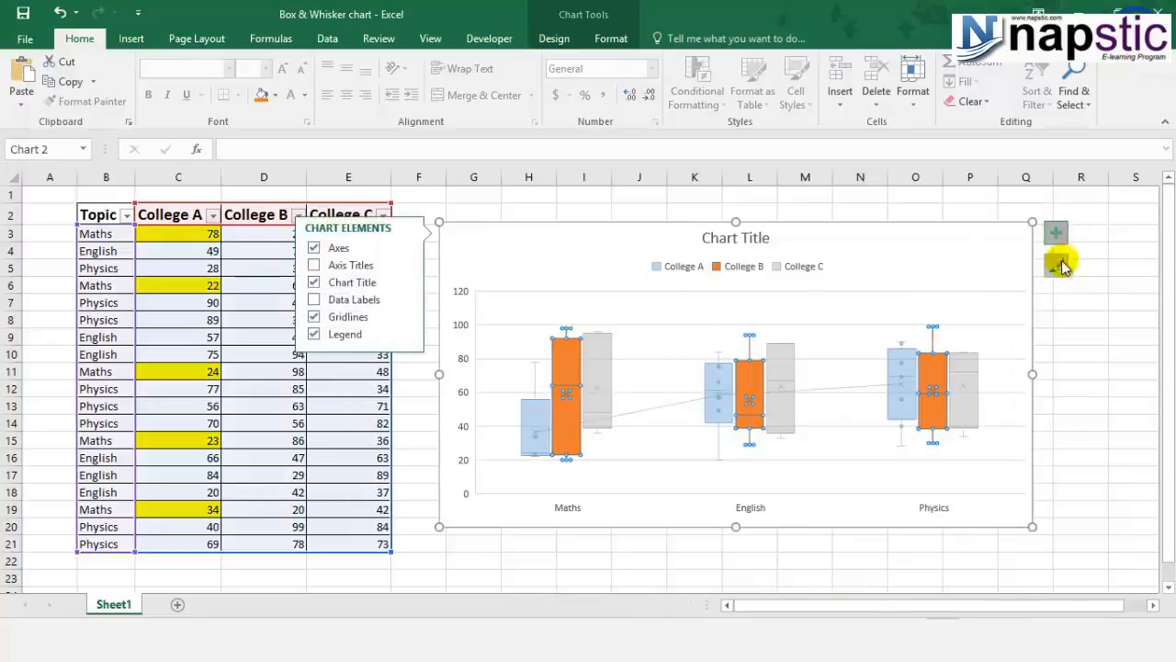
left_click(313, 299)
left_click(584, 366)
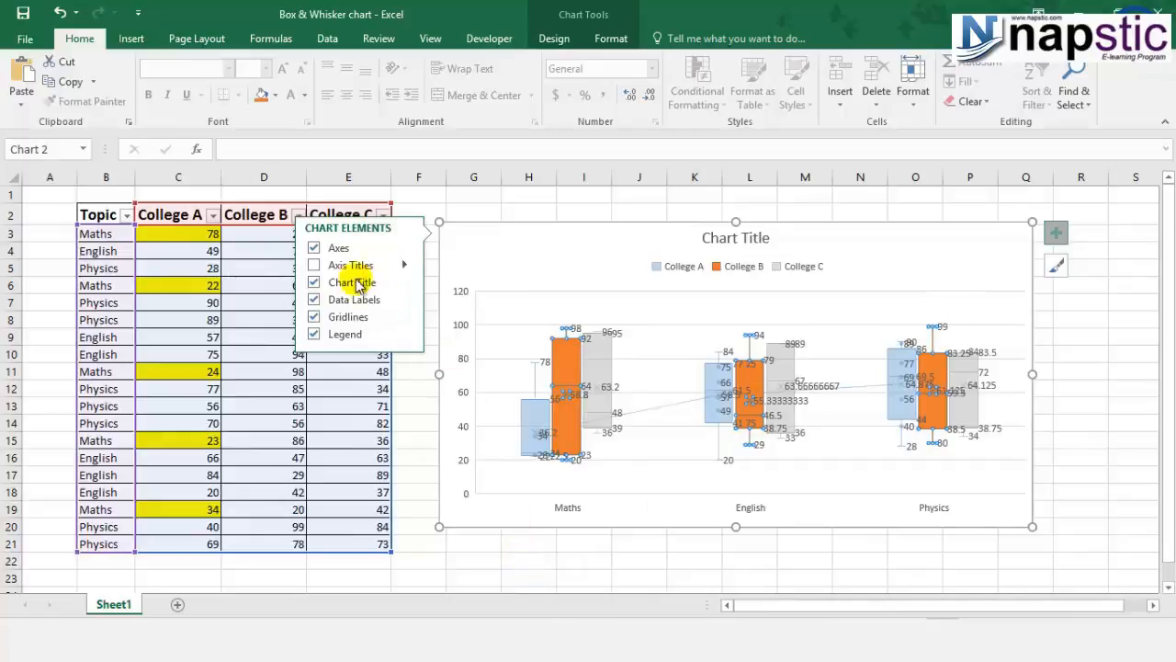
left_click(313, 300)
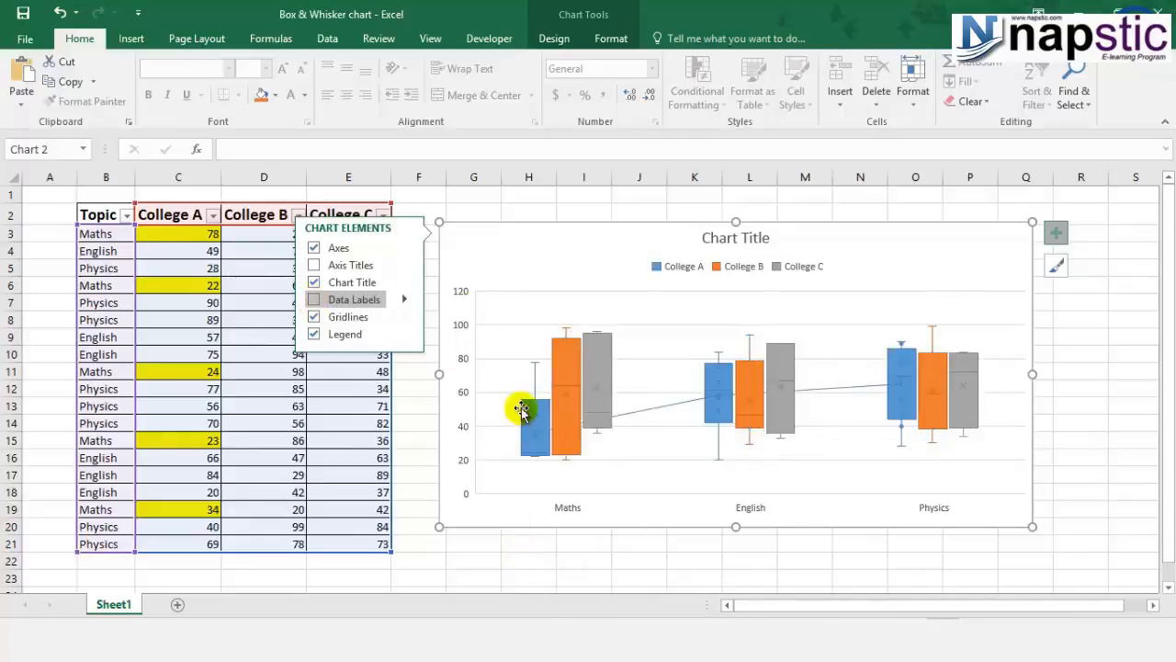
Step: Review the highlighted College A Maths scores against the chart's Maths box
left_click(510, 559)
left_click(510, 558)
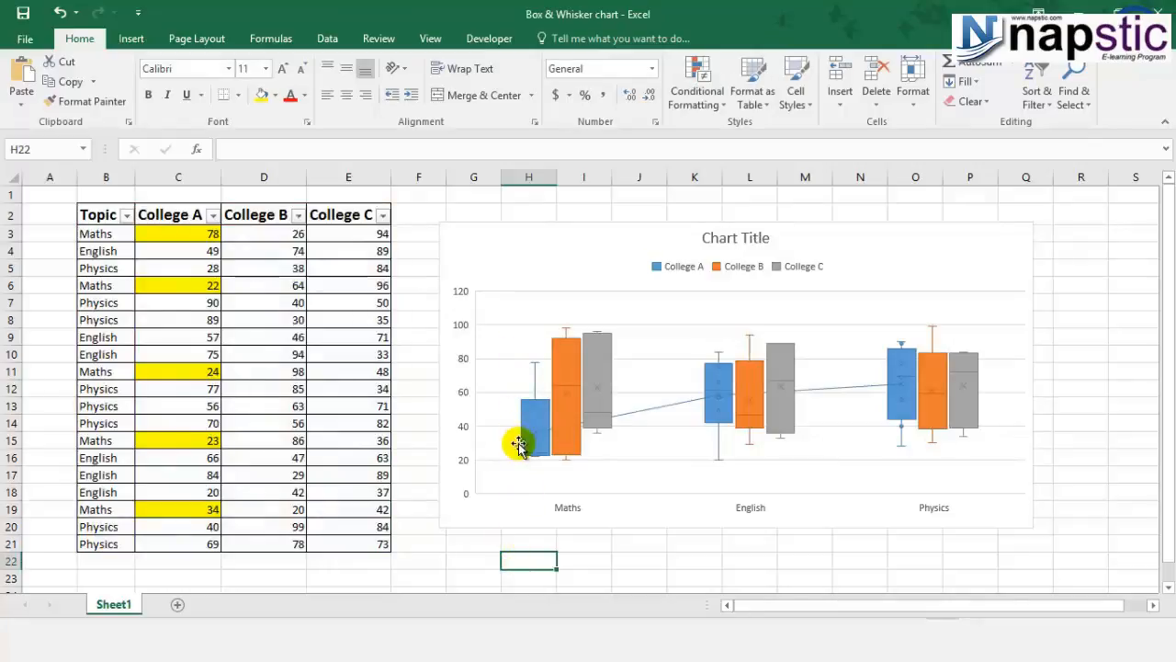
left_click(171, 238)
left_click(189, 286)
left_click(204, 371)
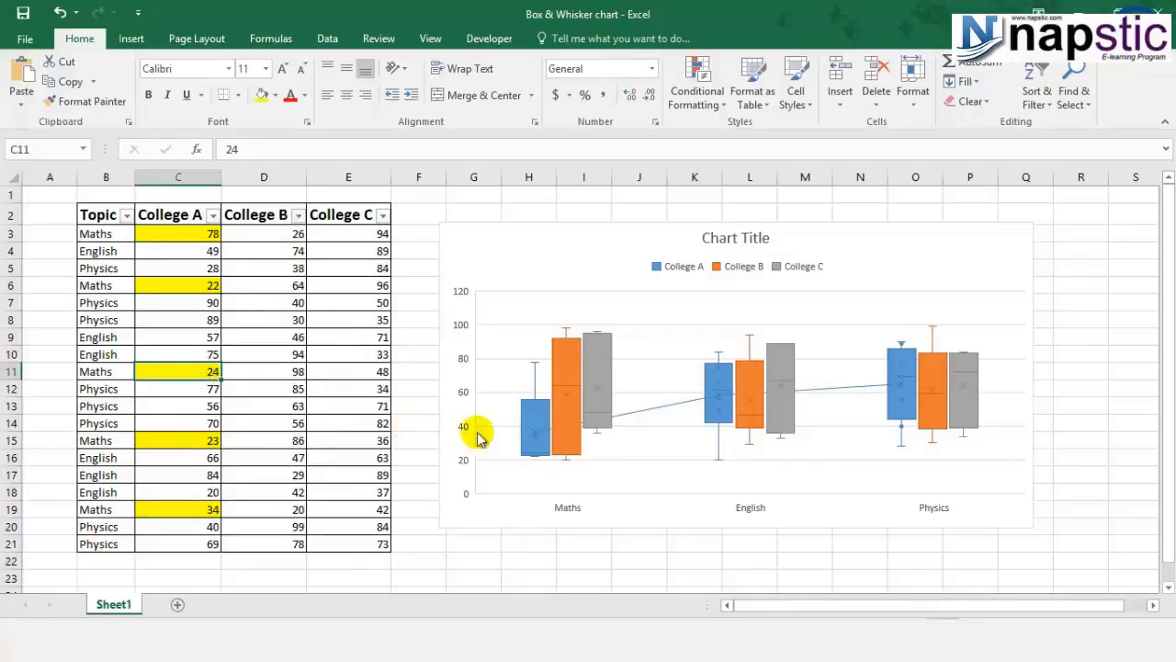
Step: Fill the College B Maths score cells with yellow and compare them with the chart's College B Maths box
left_click(570, 347)
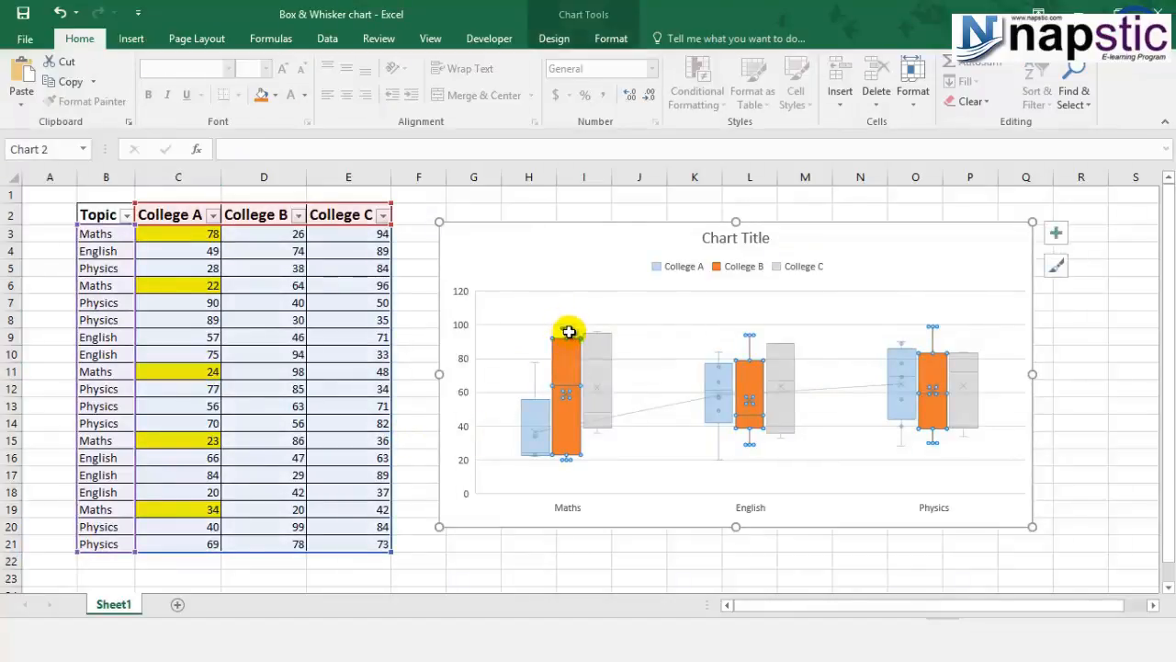
left_click(281, 266)
left_click(279, 234)
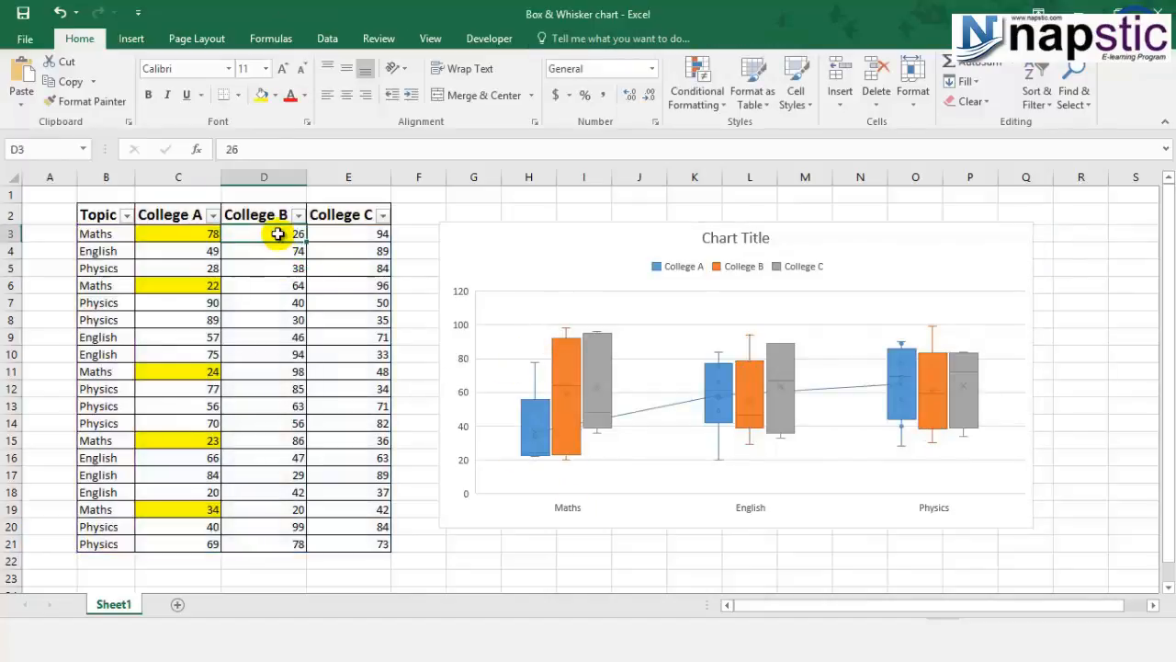
left_click(267, 285, "ctrl")
left_click(267, 372, "ctrl")
left_click(266, 440, "ctrl")
left_click(273, 509, "ctrl")
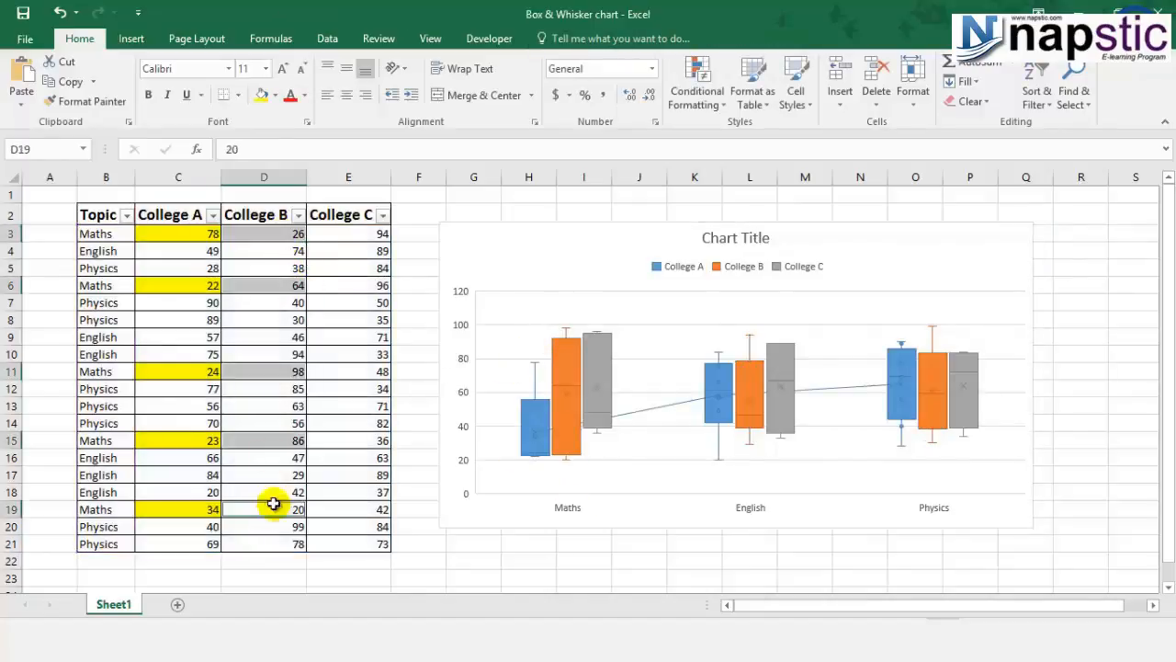
left_click(262, 95)
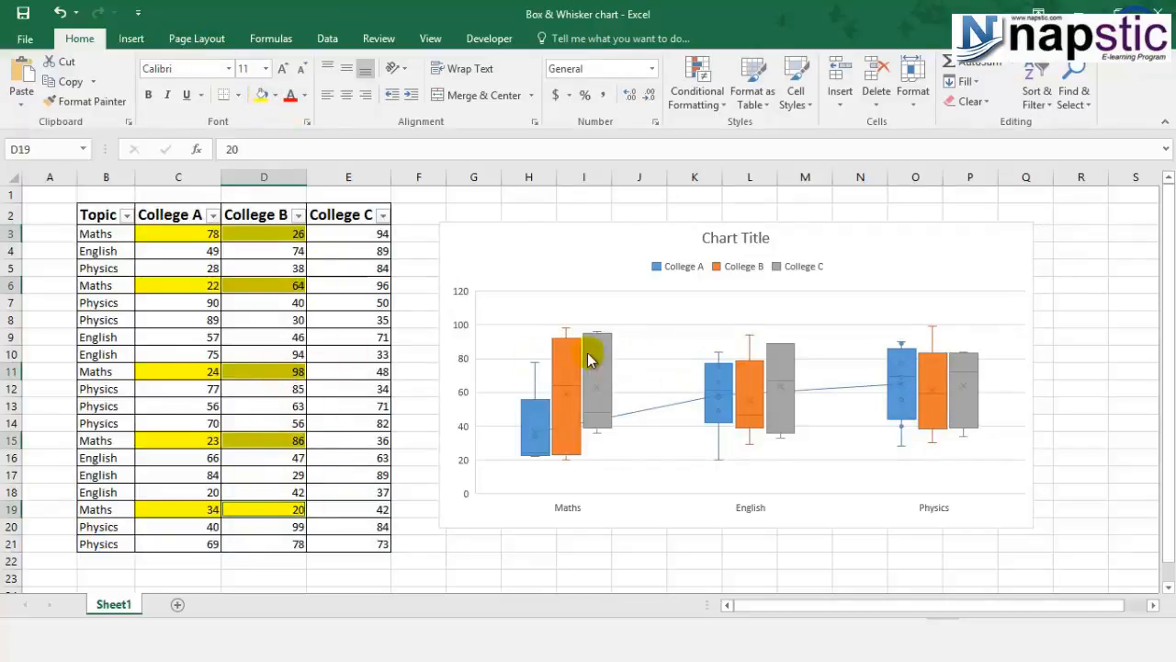
mouse_move(565, 333)
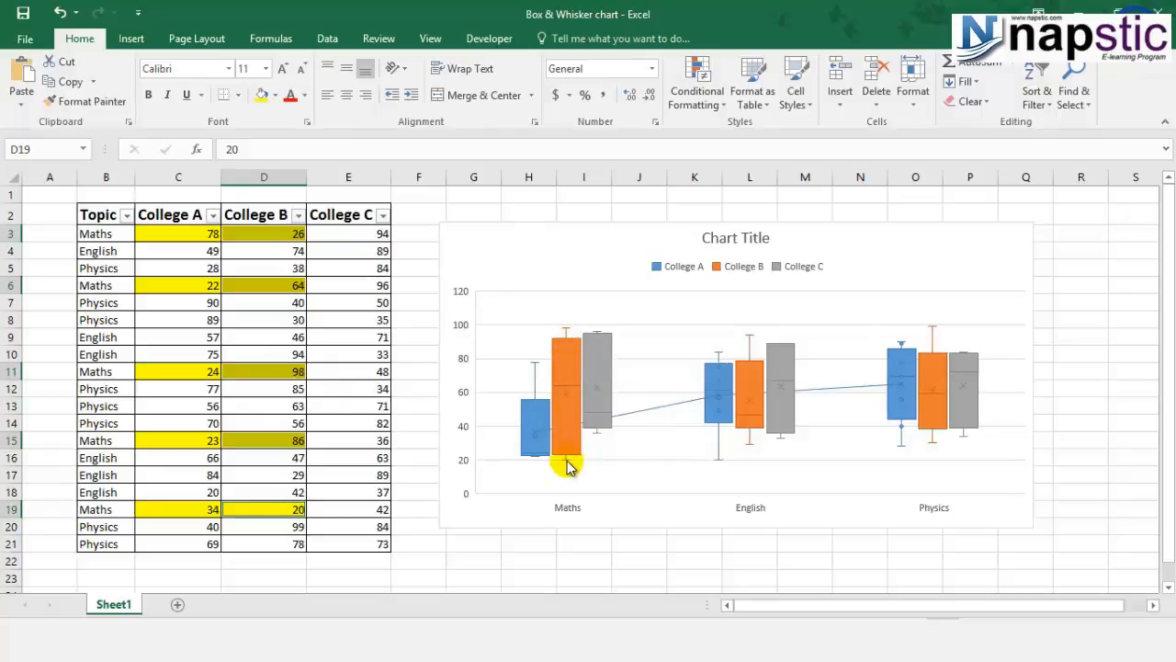
mouse_move(566, 465)
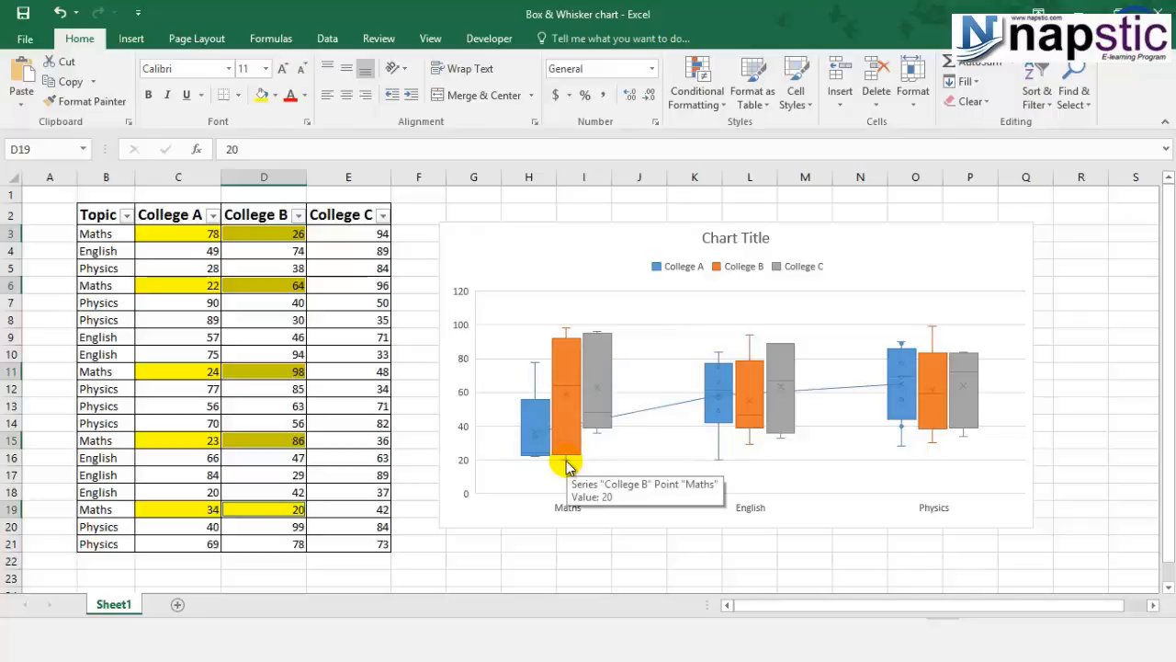
Step: Fill the College C Maths score cells with yellow to match the College C Maths box in the chart
left_click(599, 341)
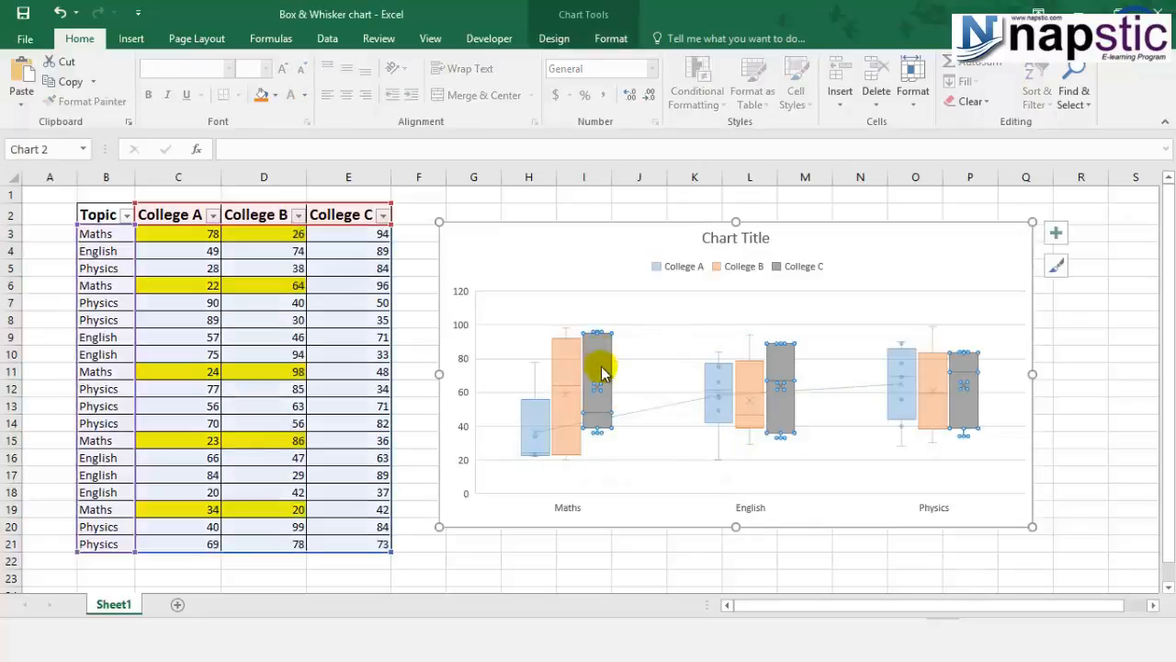
left_click(537, 557)
left_click(599, 369)
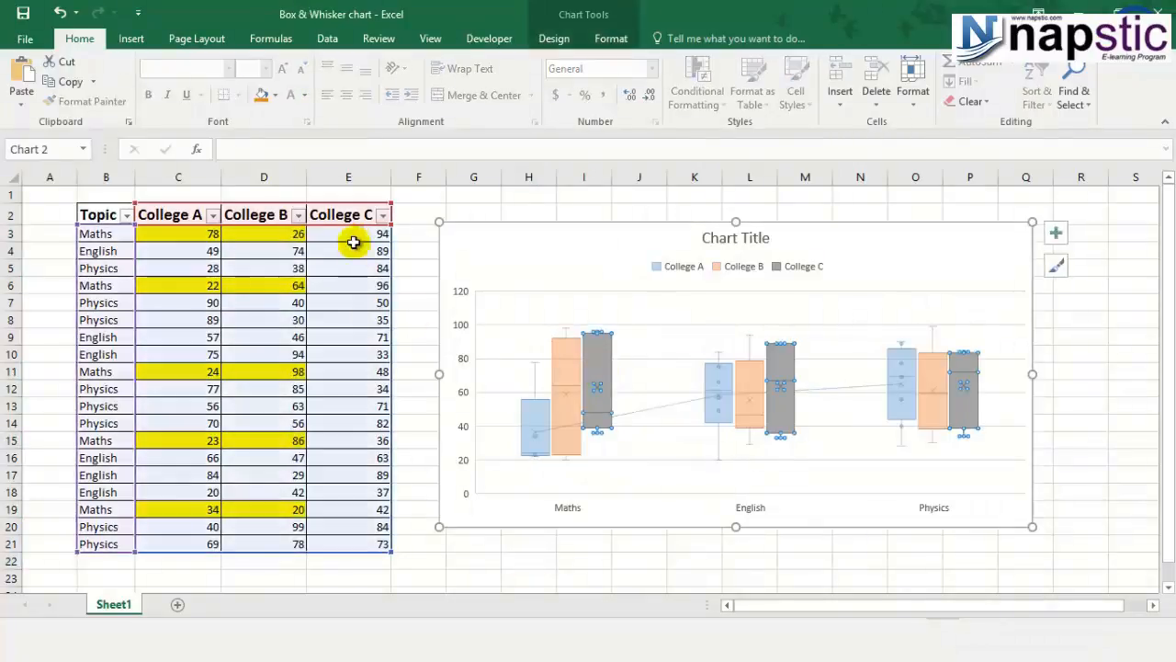
left_click(355, 234)
left_click(366, 288, "ctrl")
left_click(365, 372, "ctrl")
left_click(364, 441, "ctrl")
left_click(362, 509, "ctrl")
left_click(262, 96)
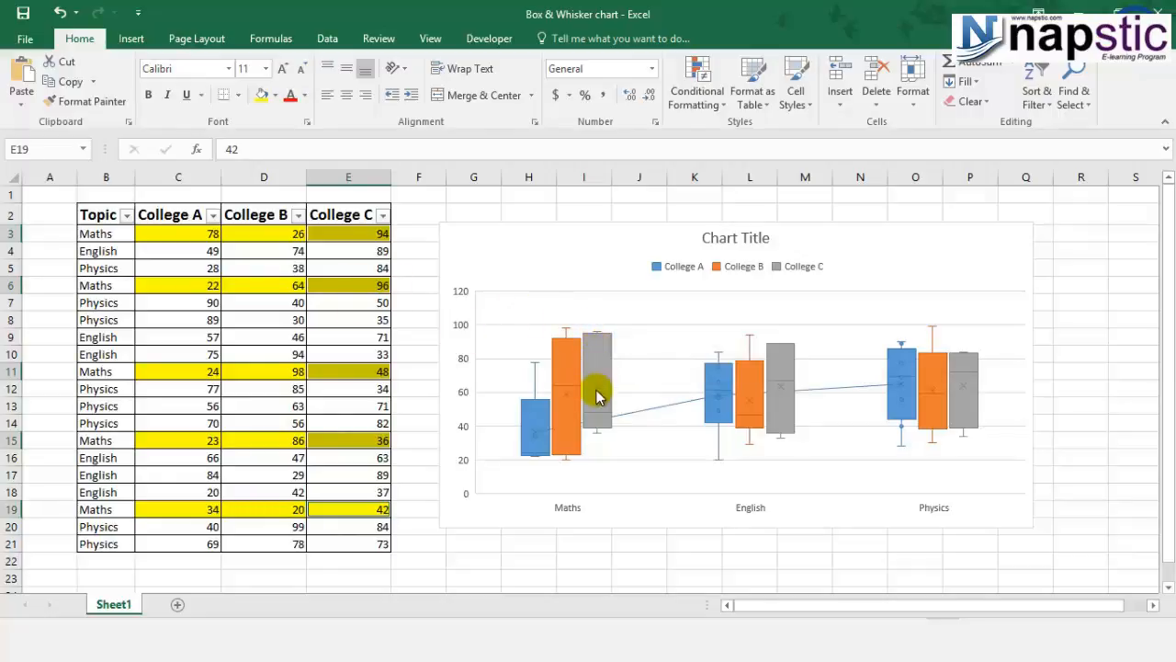
mouse_move(597, 437)
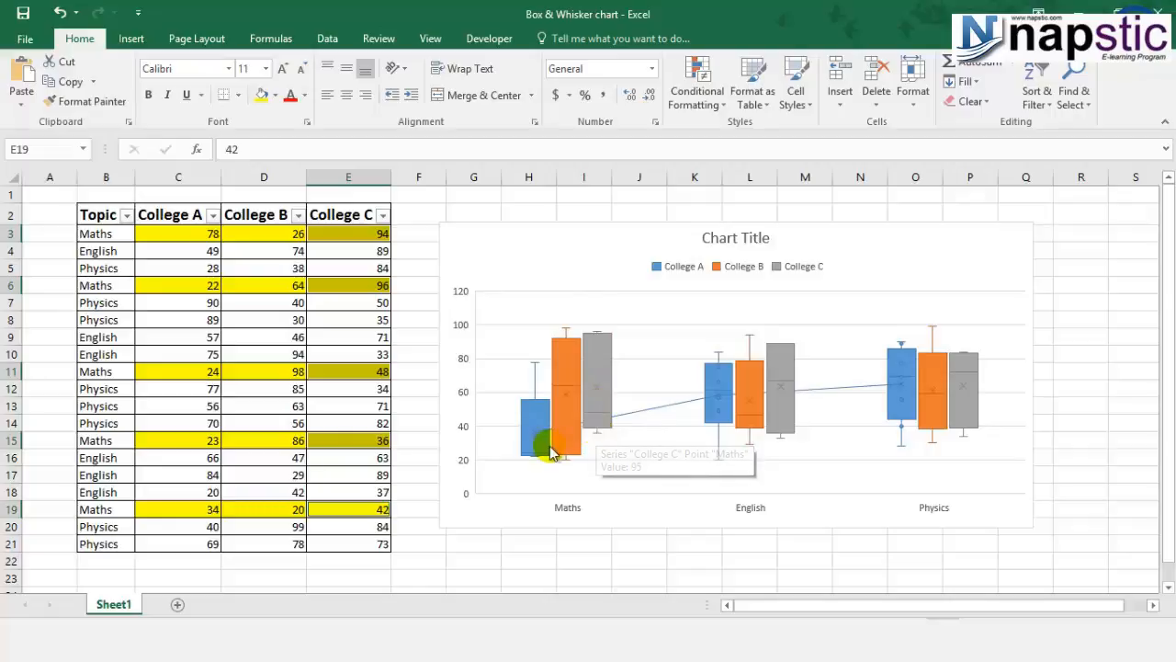